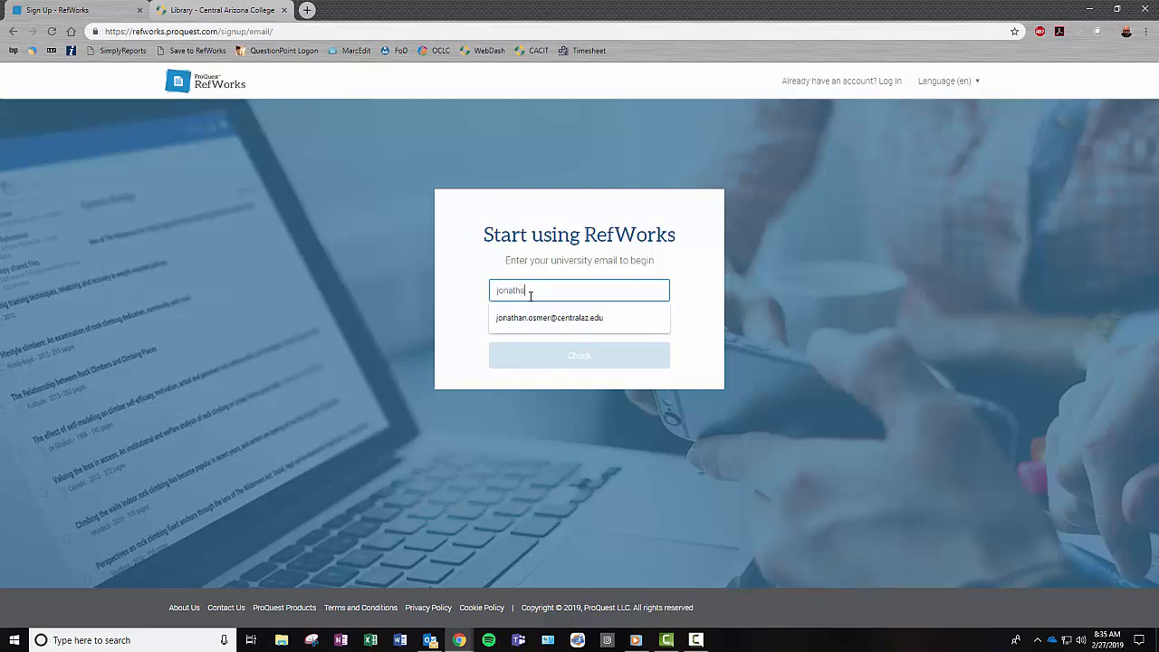
- Finish the university email, confirm it's already registered, and log in with the account password
text(@ce)
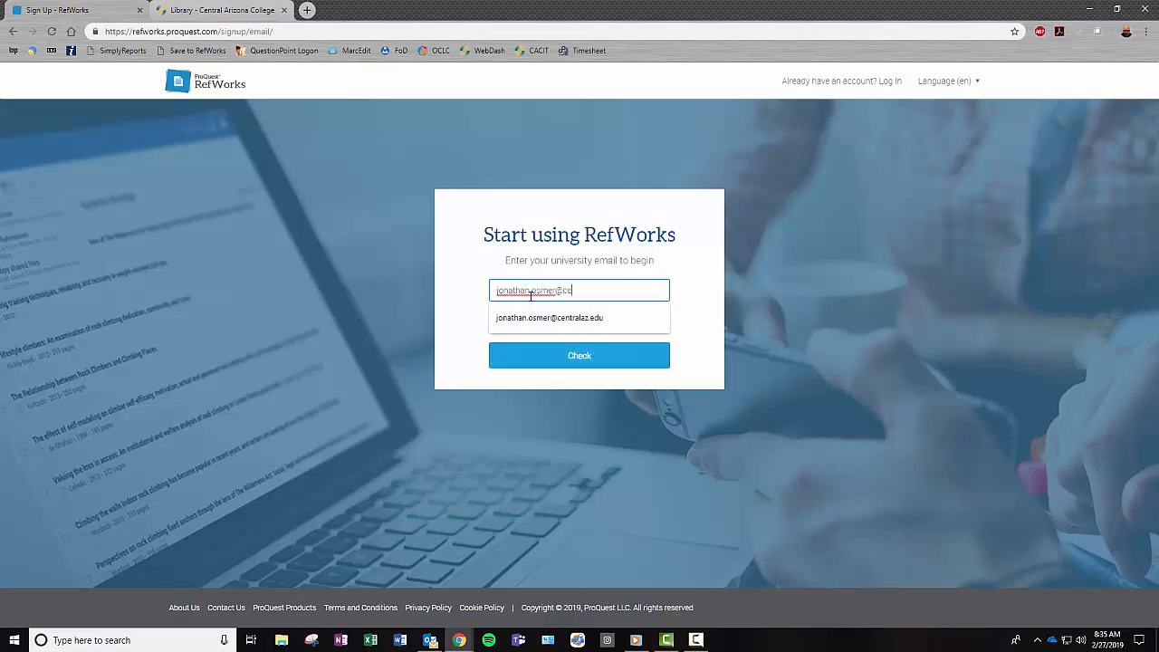
text(ntralaz.edu)
key(Return)
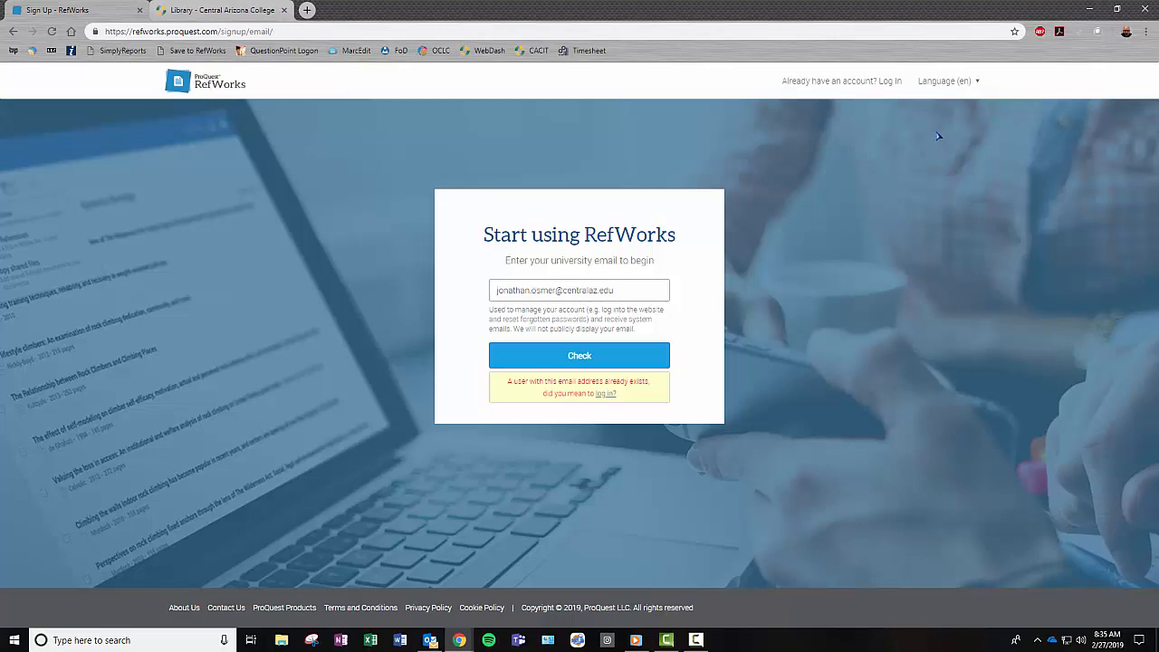
click(886, 85)
click(805, 193)
text(••)
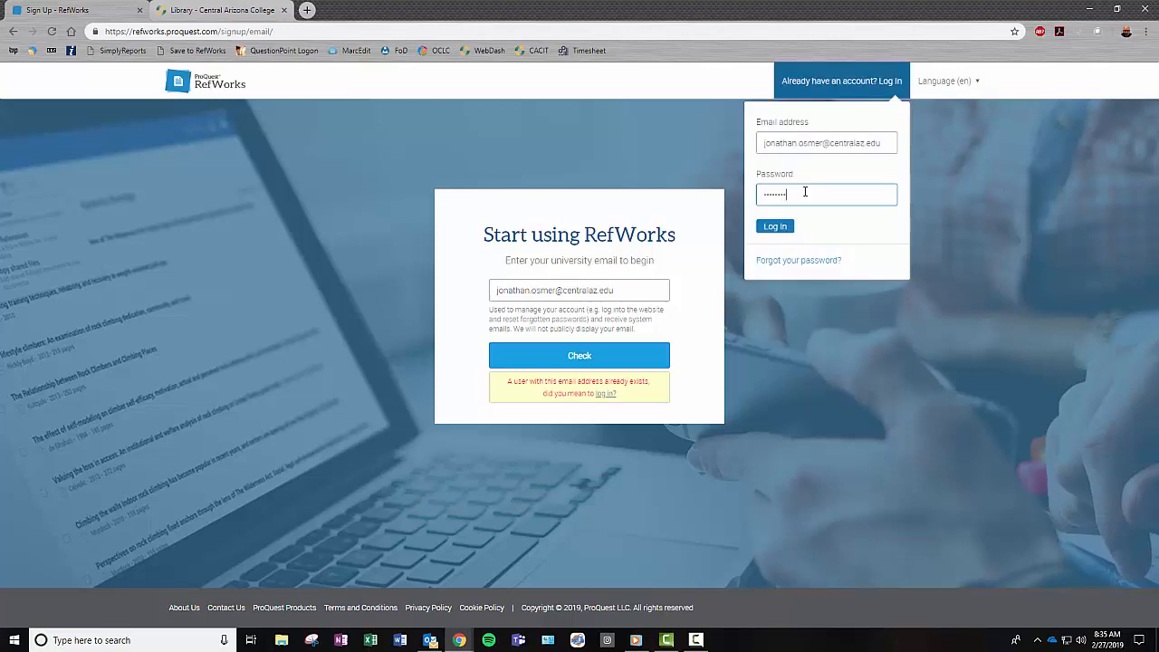
click(775, 226)
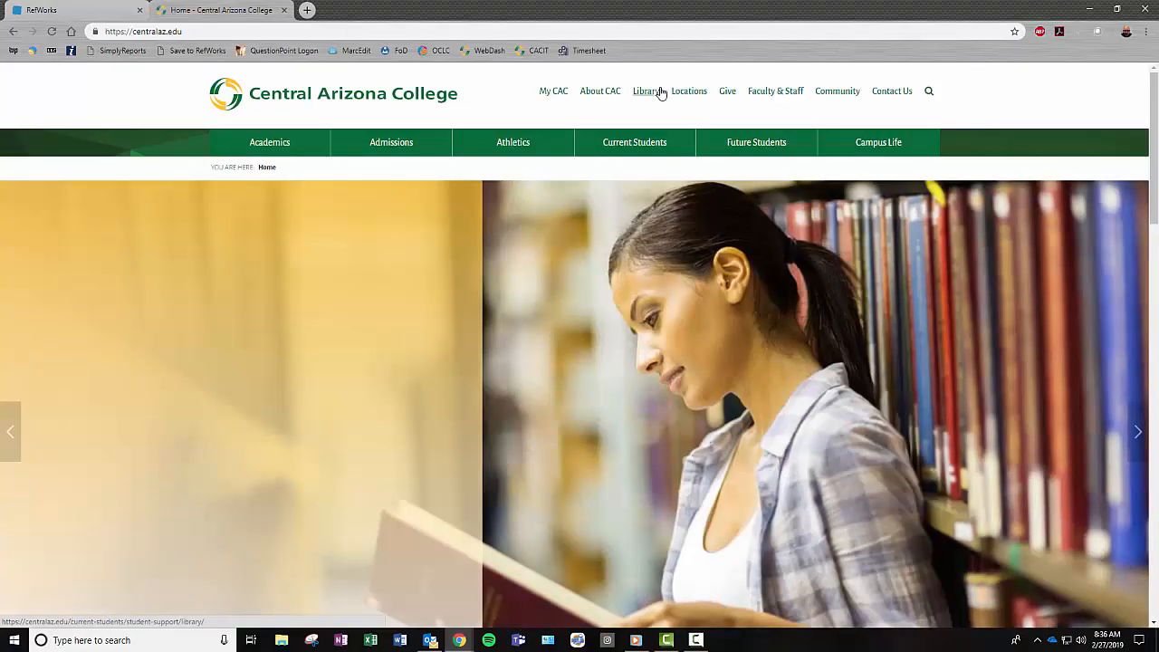
- Go from the college Library page through Access Online Databases and Articles to Academic OneFile (Gale)
click(646, 91)
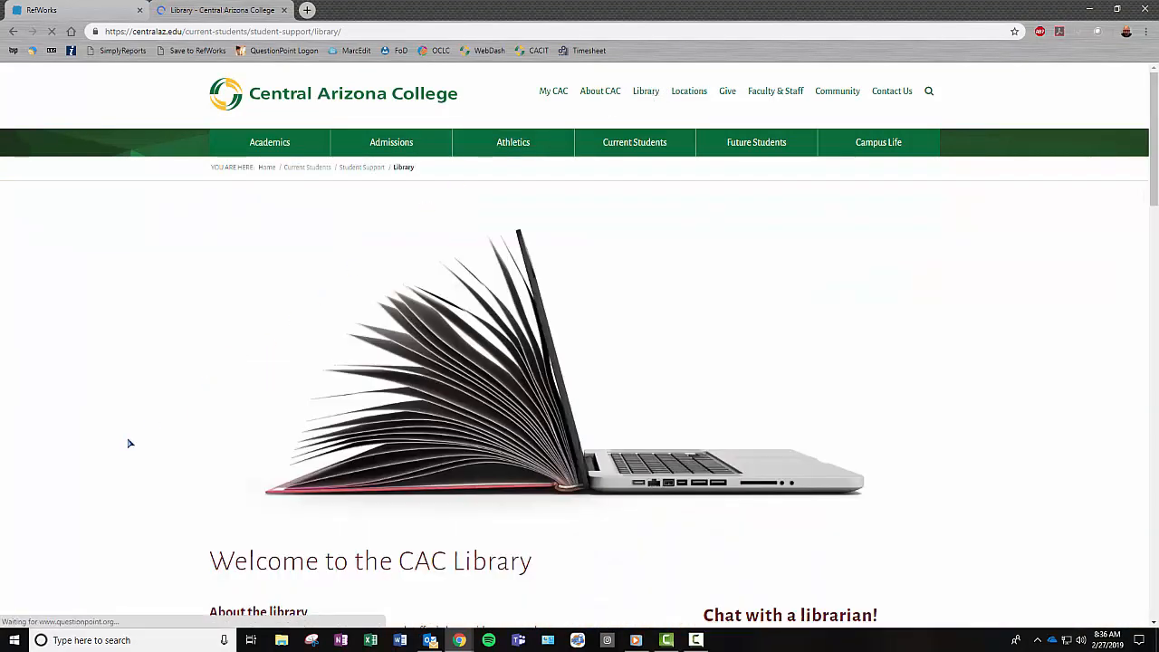
scroll(127, 445, down, 5)
scroll(130, 451, down, 2)
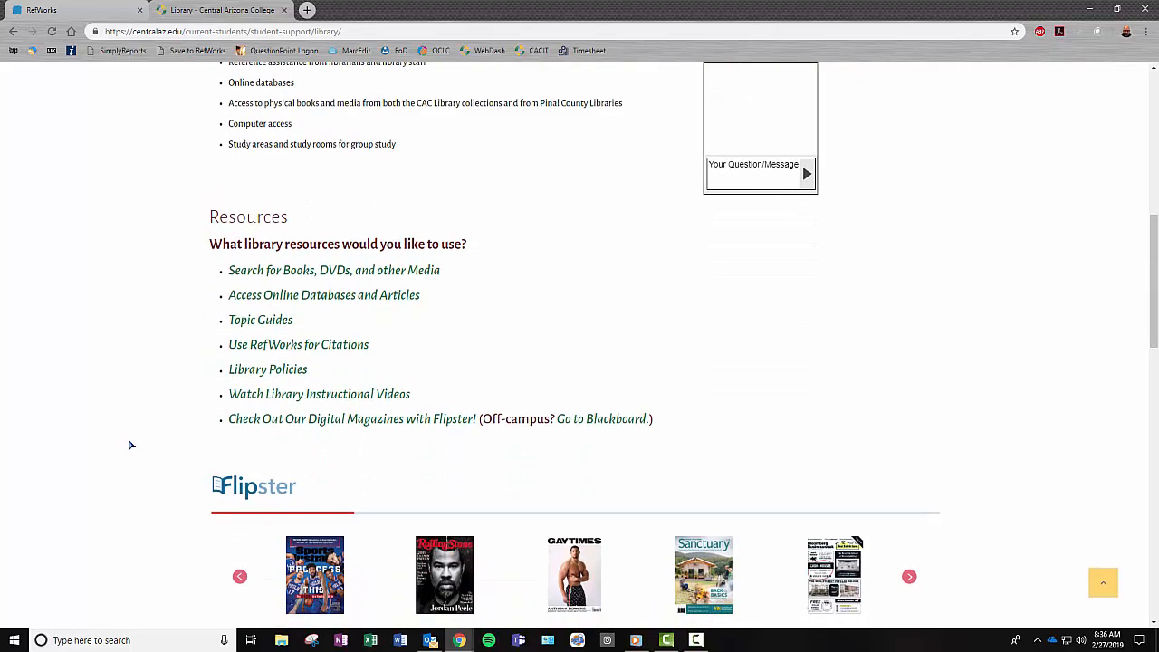
click(253, 298)
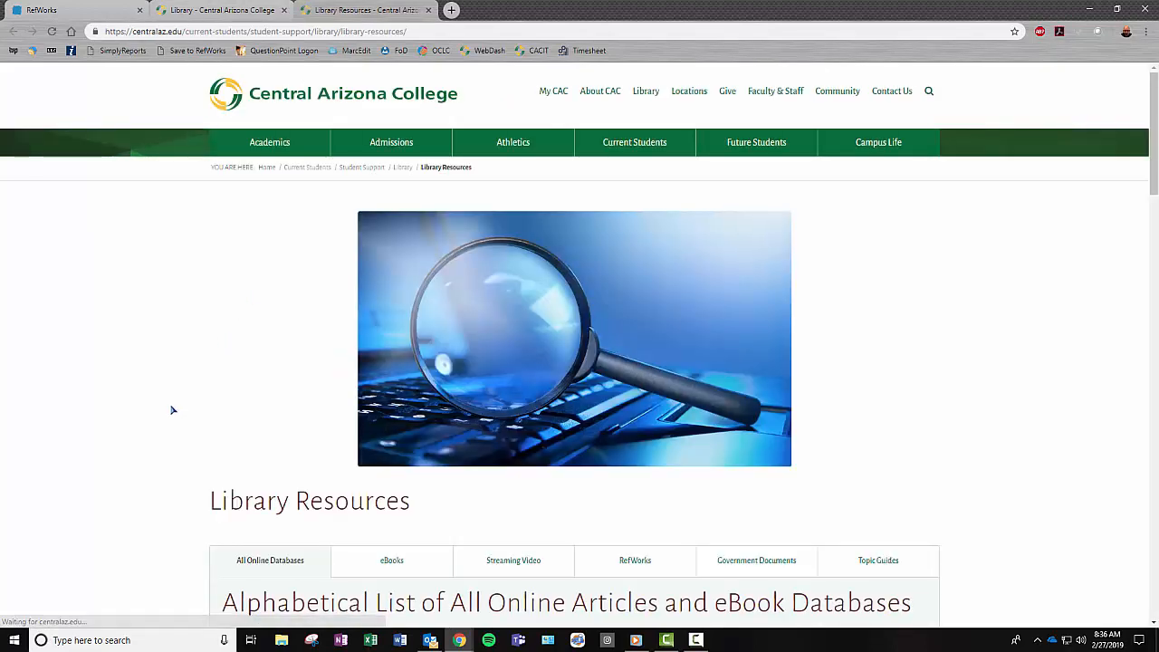
scroll(172, 410, down, 5)
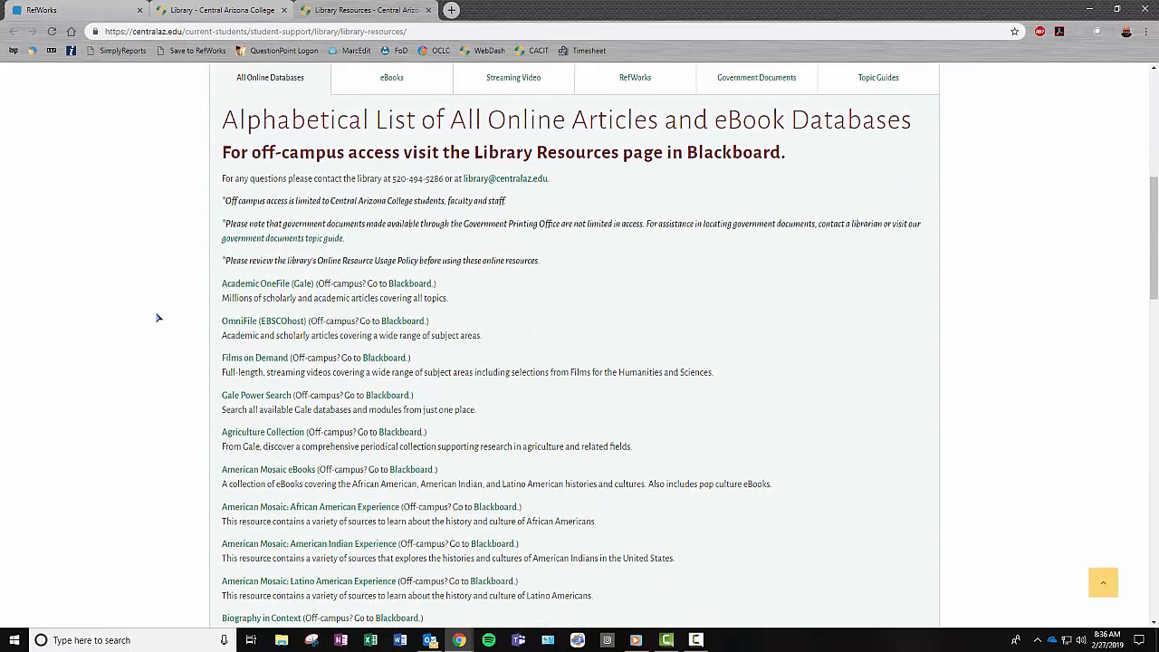
click(245, 284)
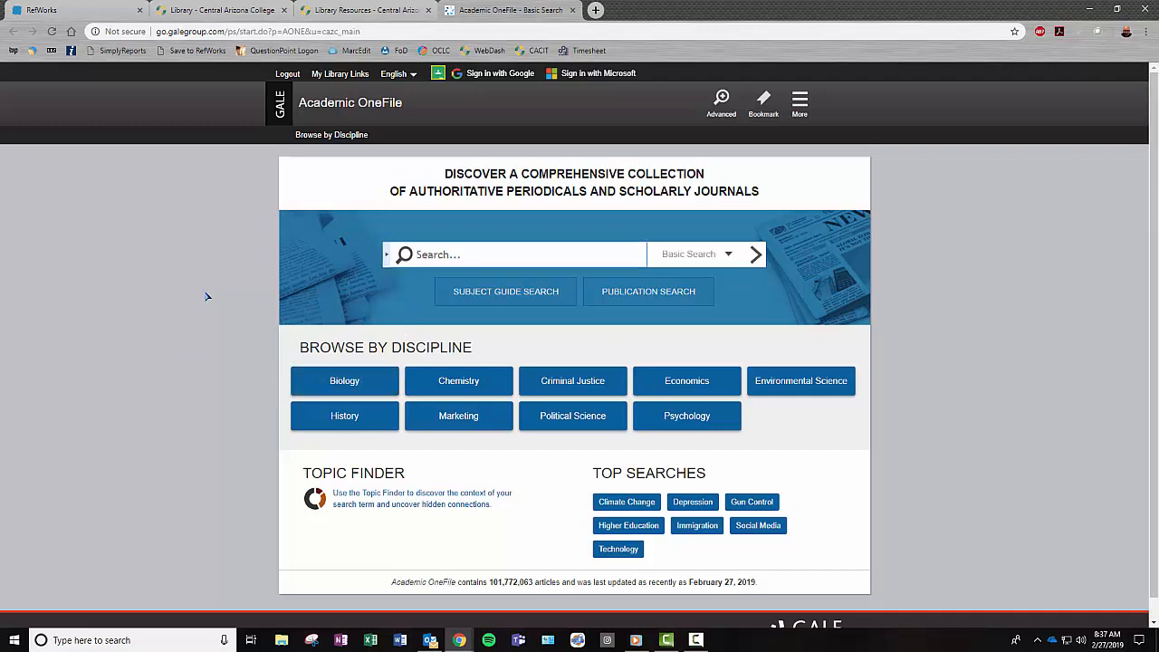
- Search 'climate change', limit to Peer-Reviewed Journals and Climate models, and open the health-impacts article
text(climate )
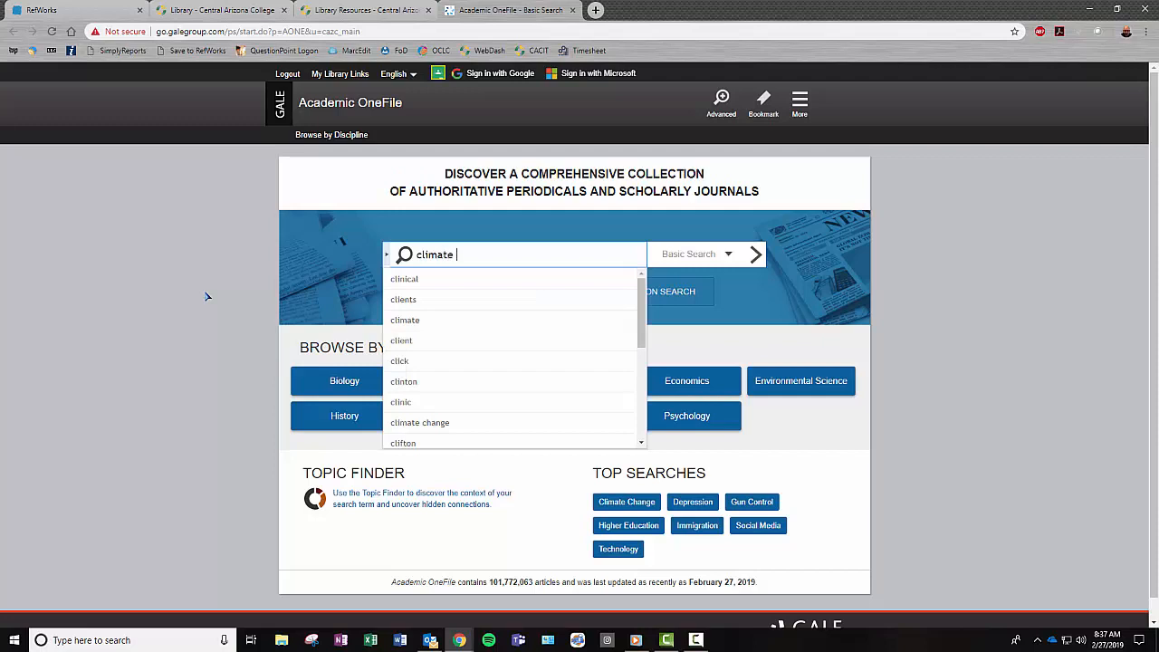
text(change)
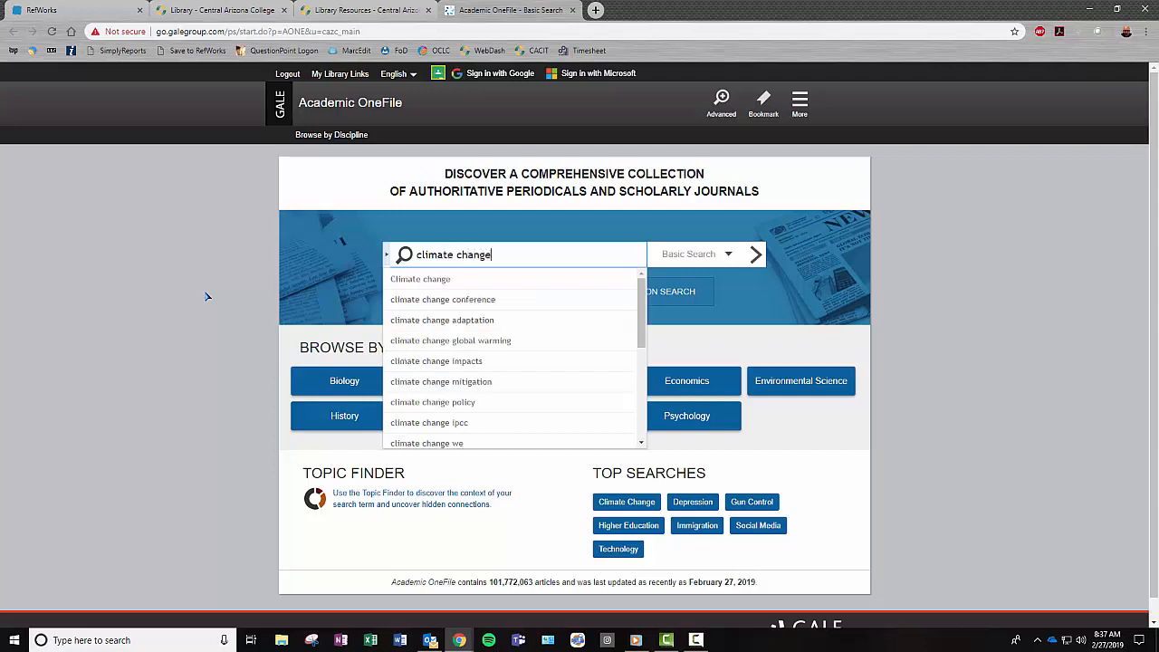
key(Return)
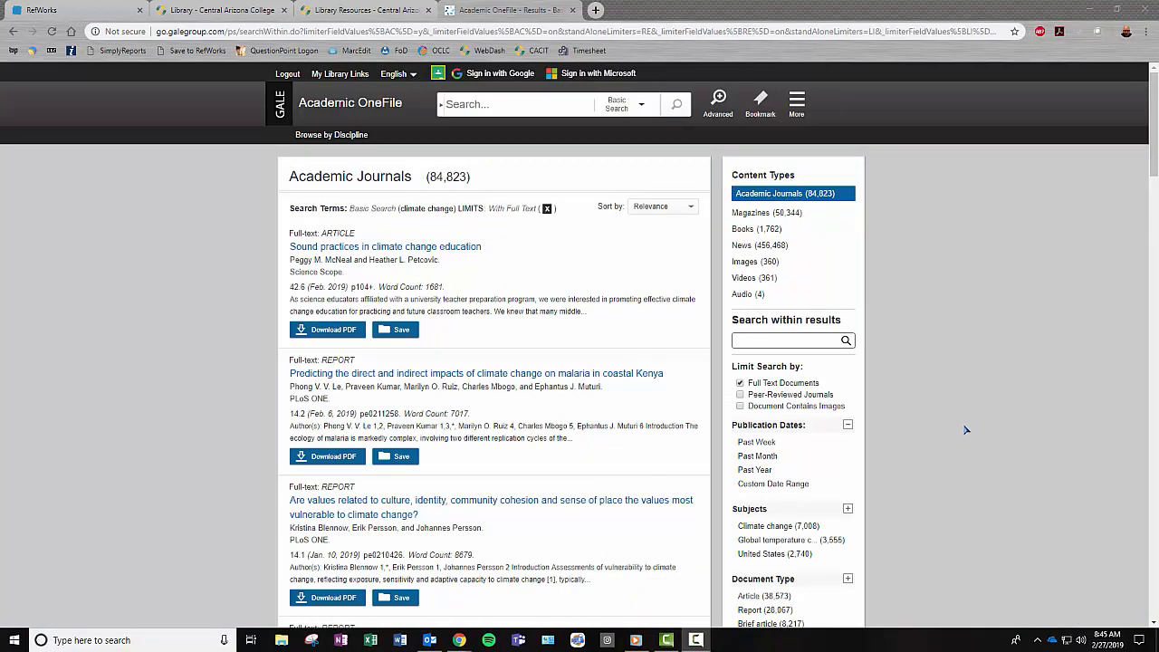
click(740, 396)
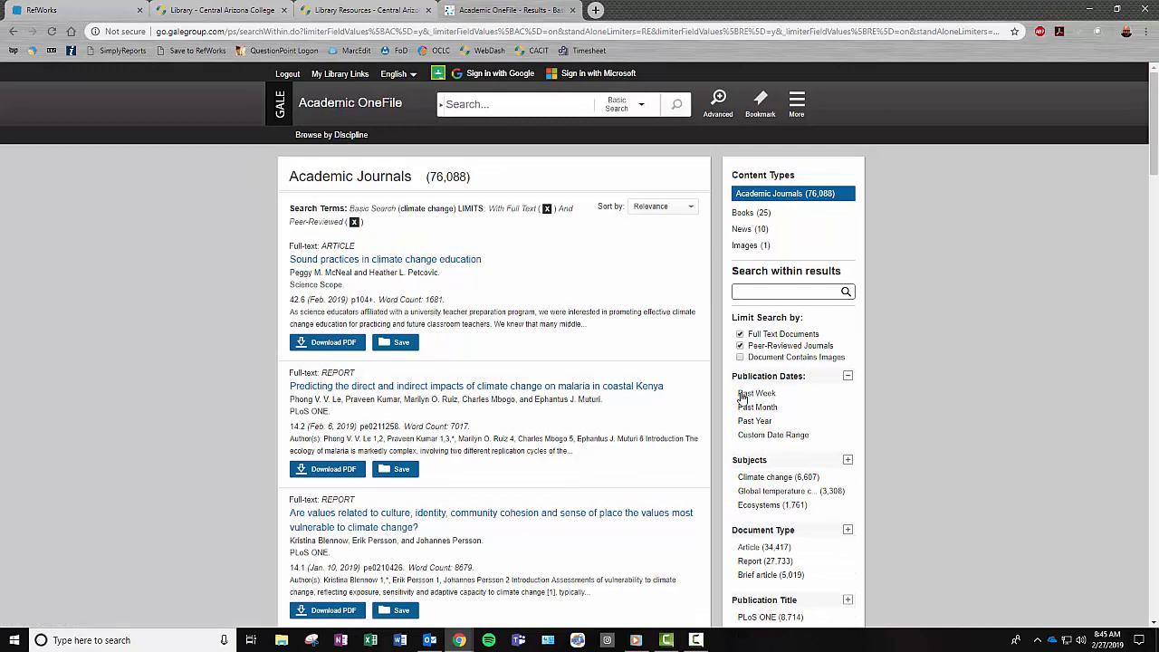
scroll(824, 464, down, 1)
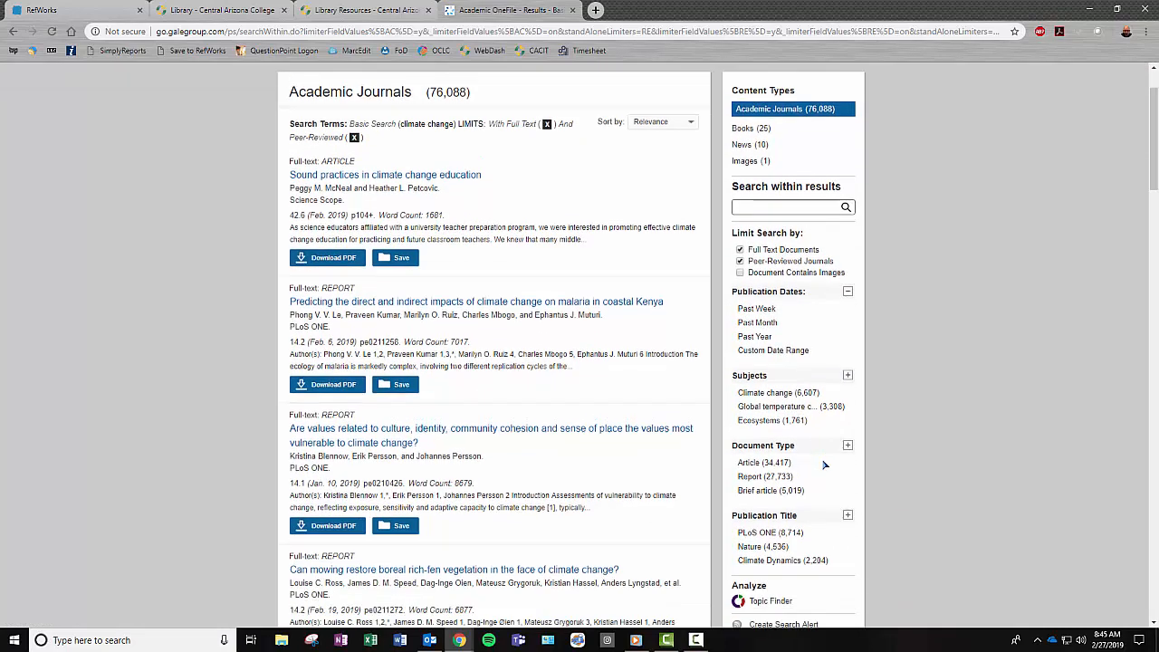
click(847, 340)
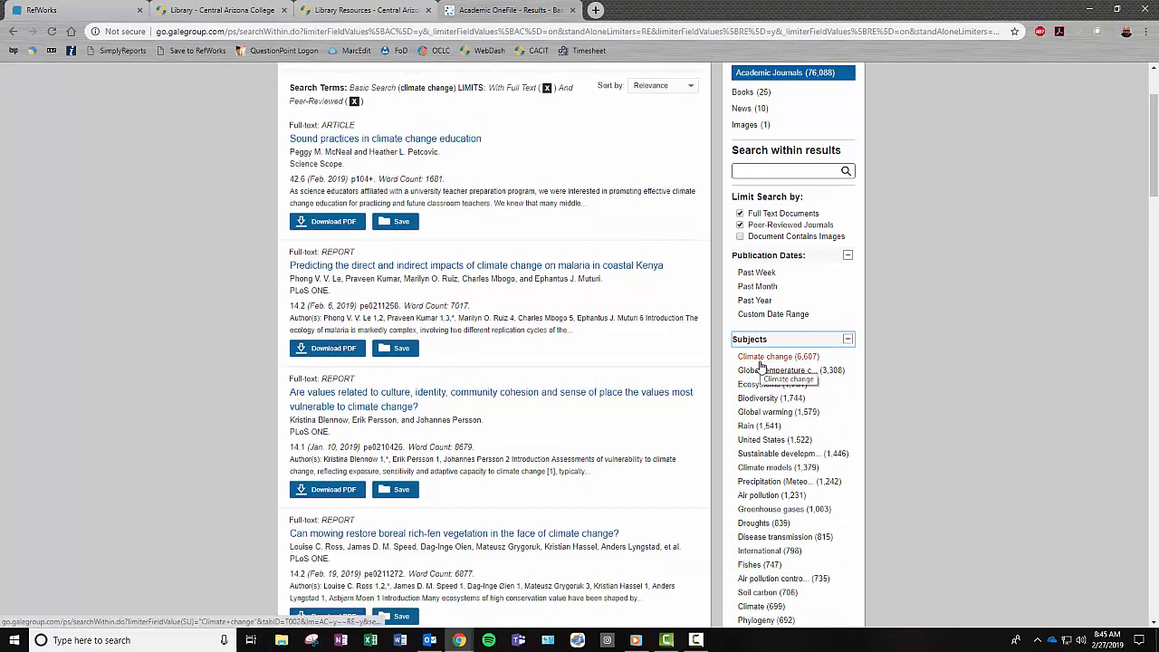
click(759, 473)
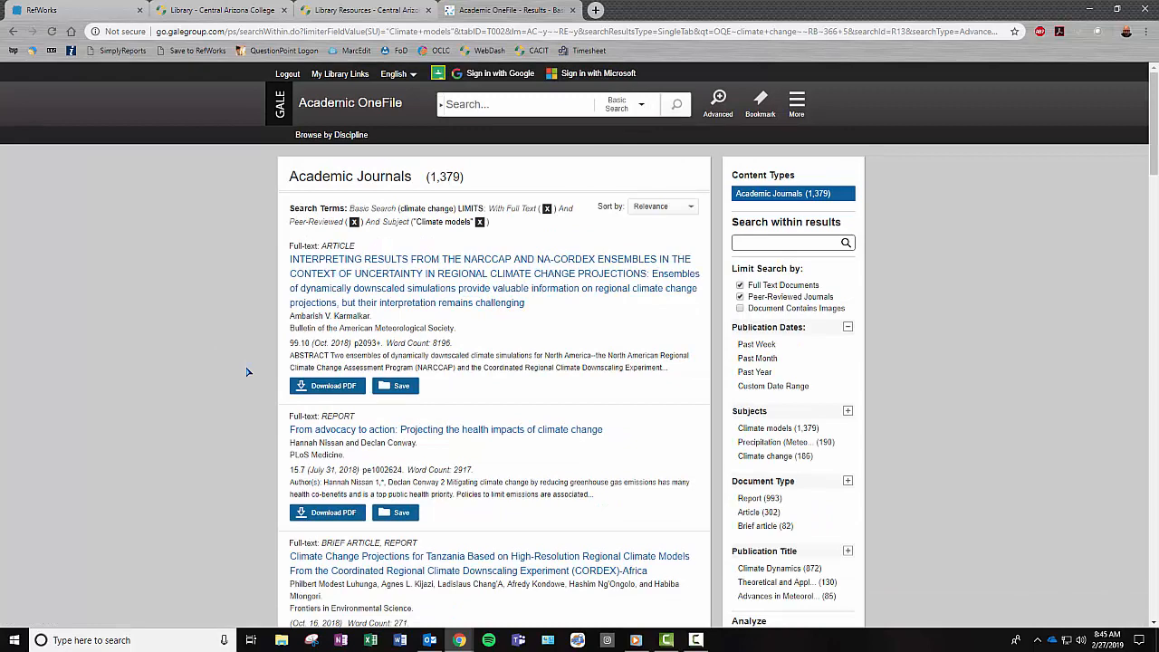
click(344, 429)
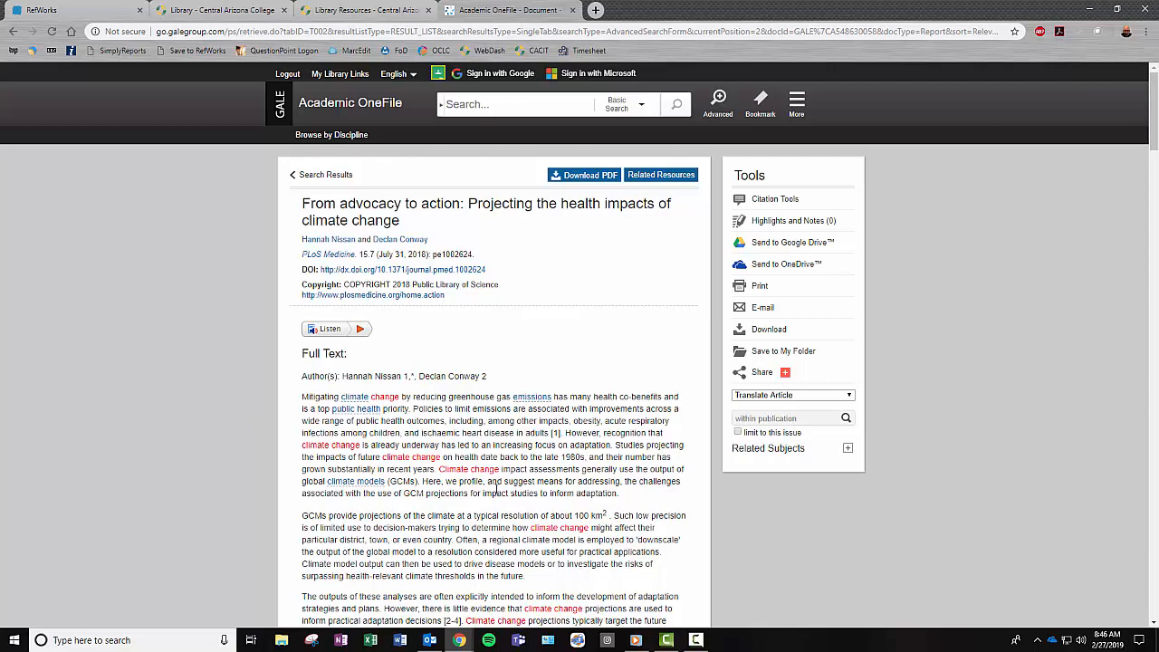
- View the article's citation in Citation Tools, keeping MLA 8th Edition, and select its text
click(768, 200)
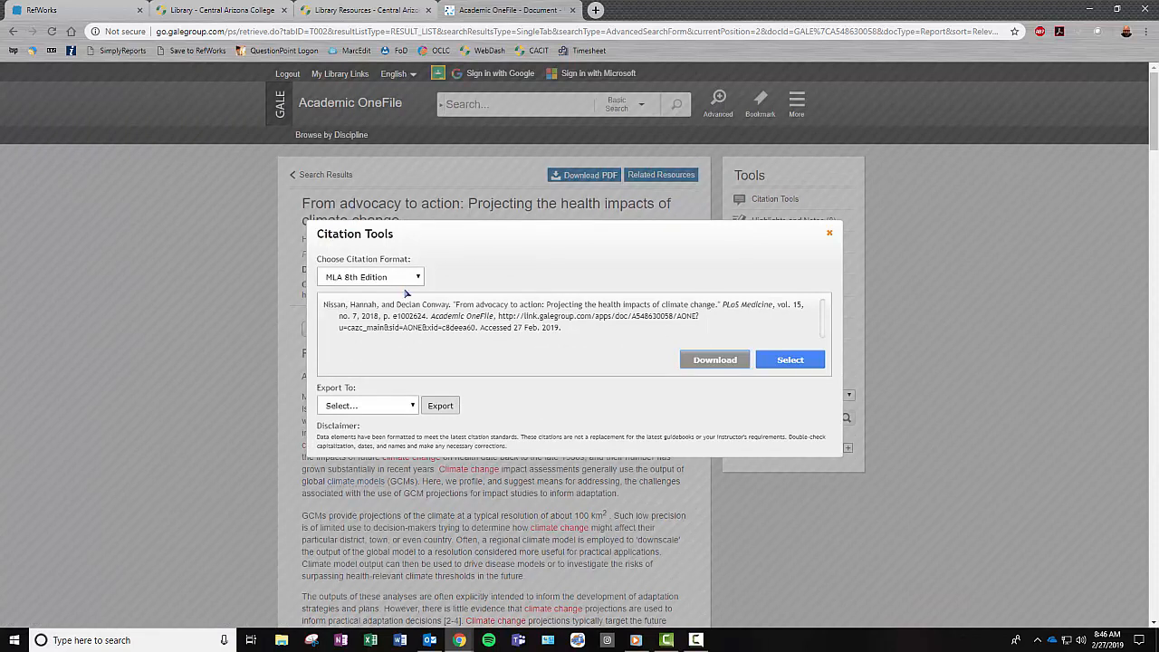
click(418, 278)
click(417, 278)
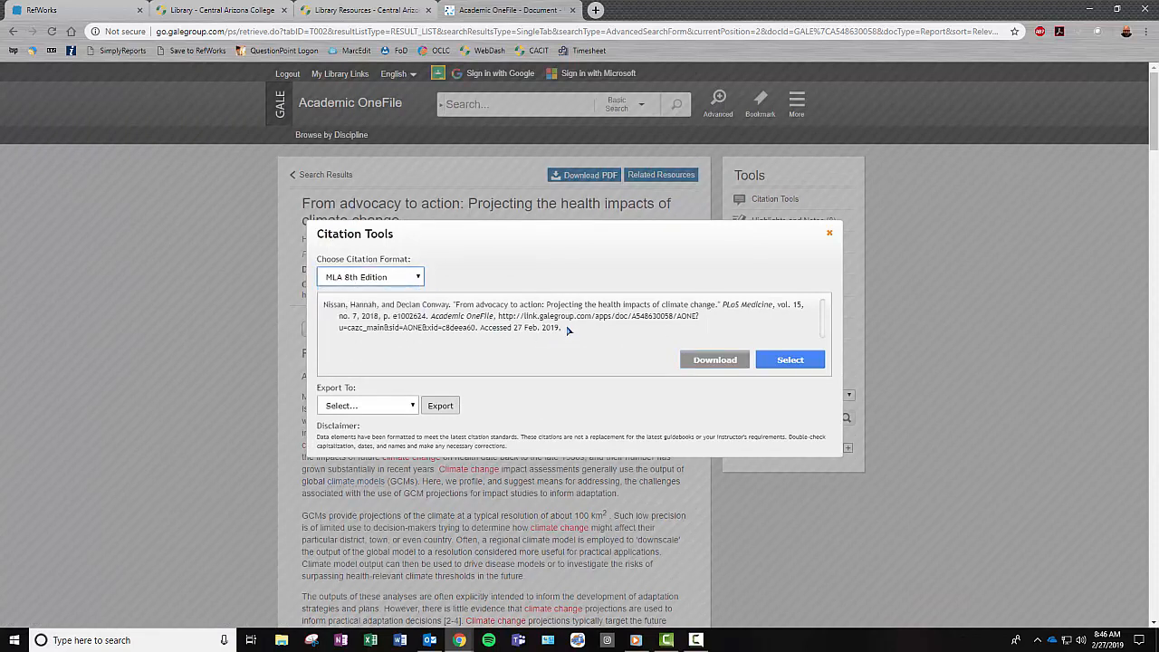
drag(563, 331, 324, 302)
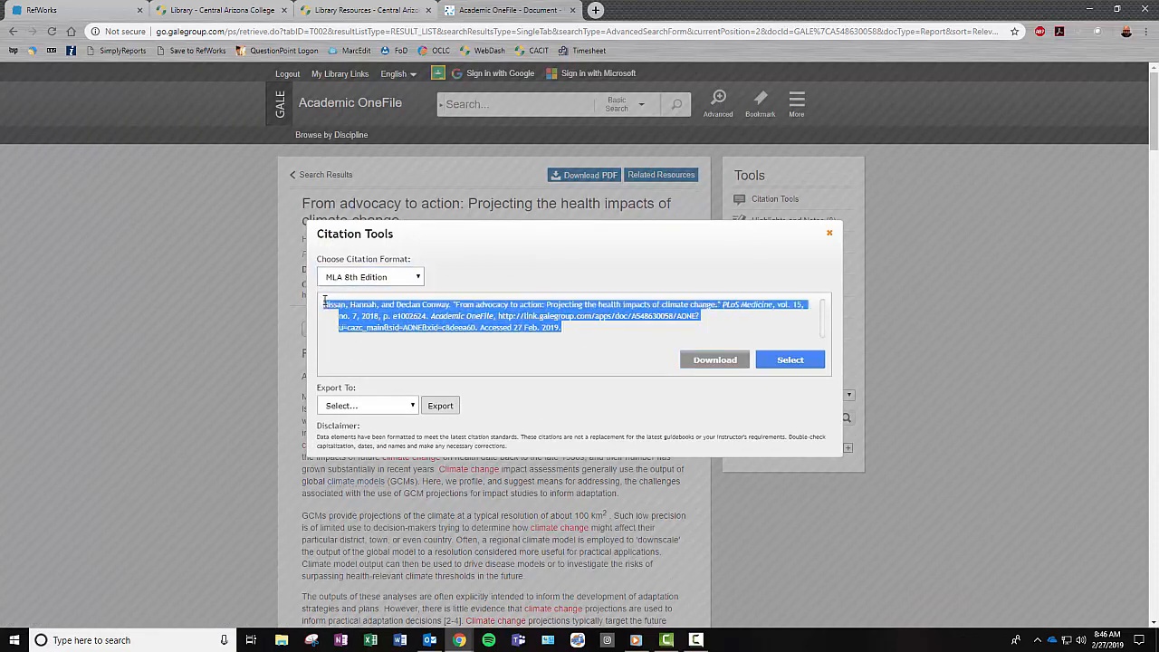
right_click(422, 315)
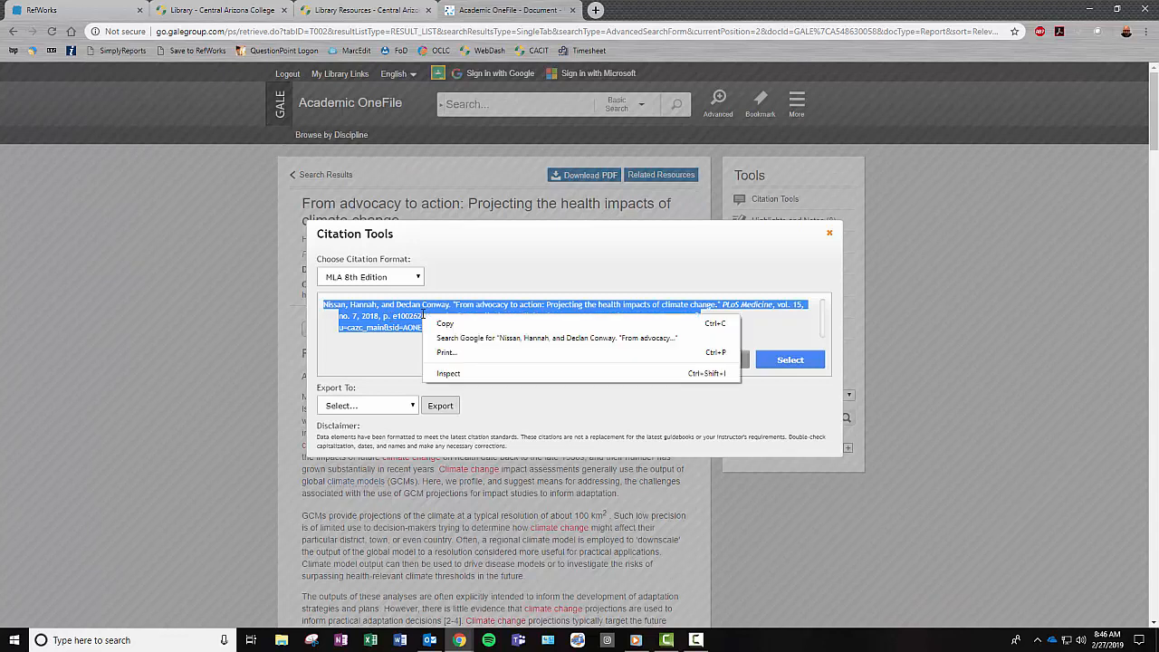
click(397, 350)
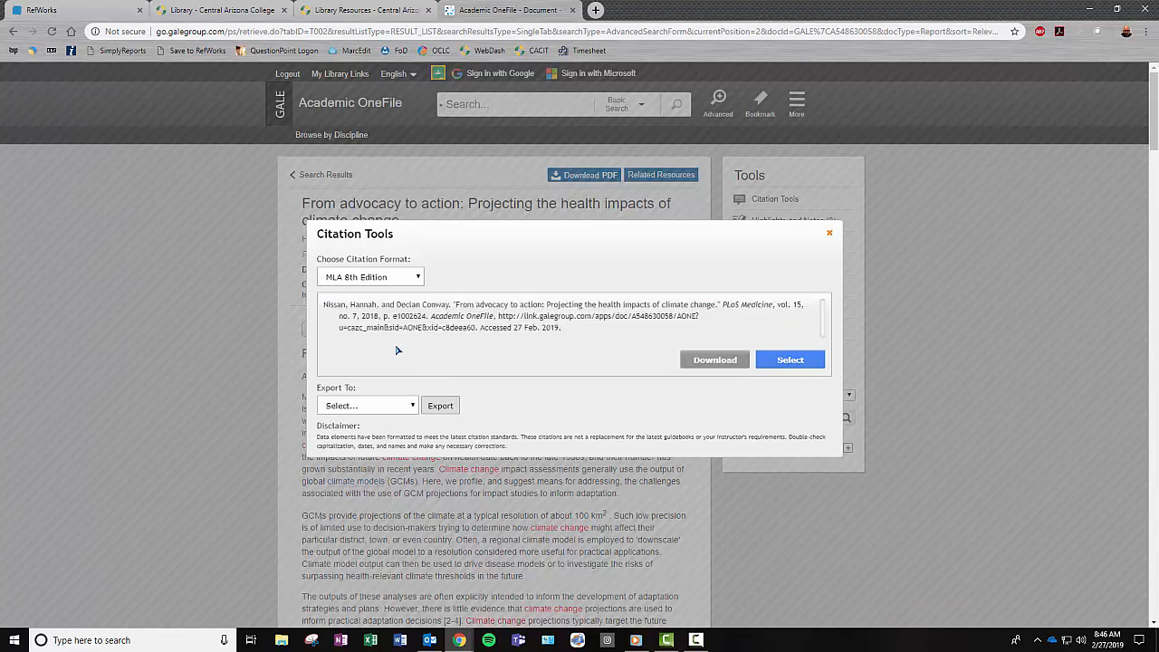
- Export the citation to RefWorks
click(412, 405)
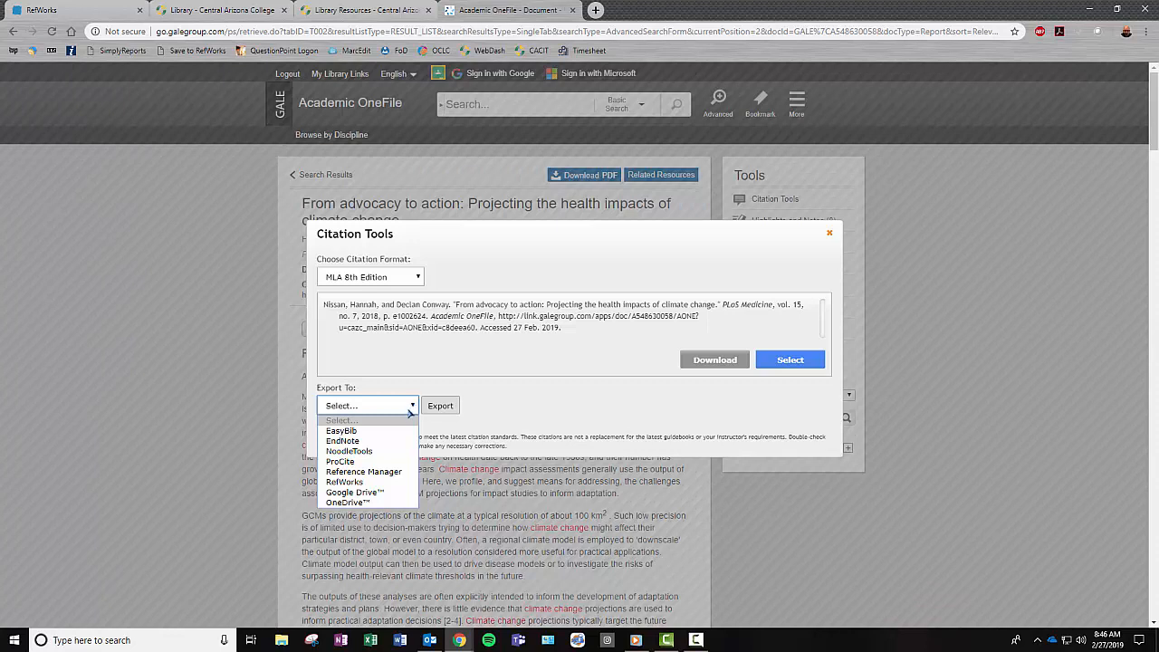
click(345, 482)
click(440, 406)
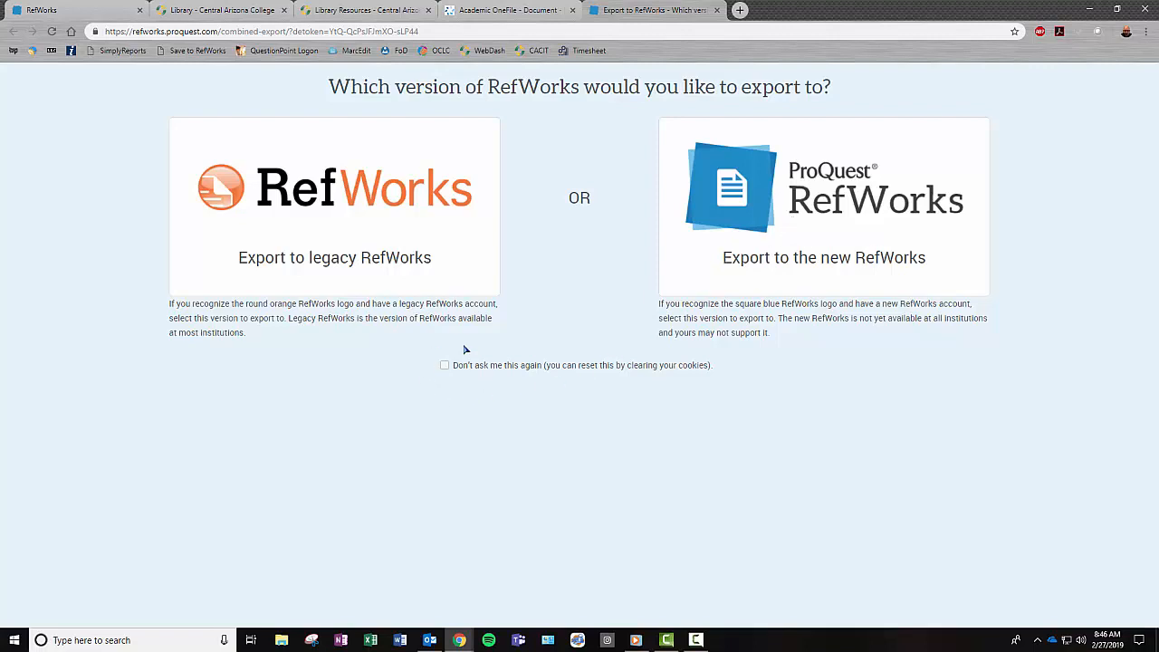
- Tick 'Don't ask me this again' and export the article into the new RefWorks
click(444, 367)
click(444, 367)
click(444, 366)
click(769, 261)
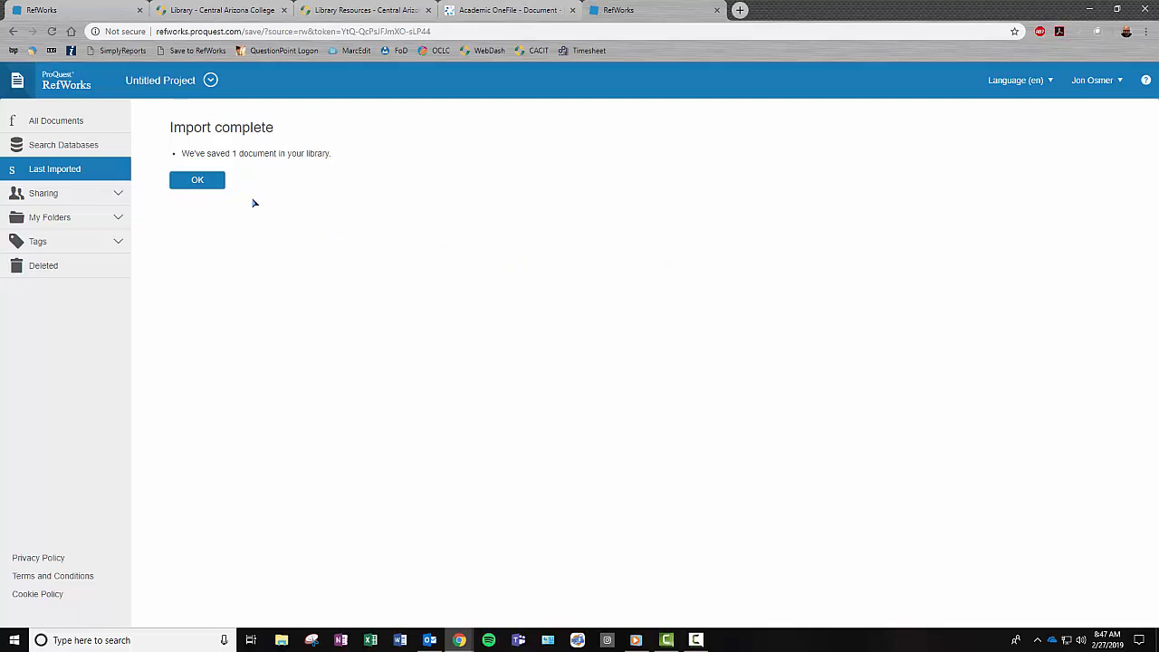
- Dismiss the import confirmation and list All Documents to see all 31 references
click(197, 181)
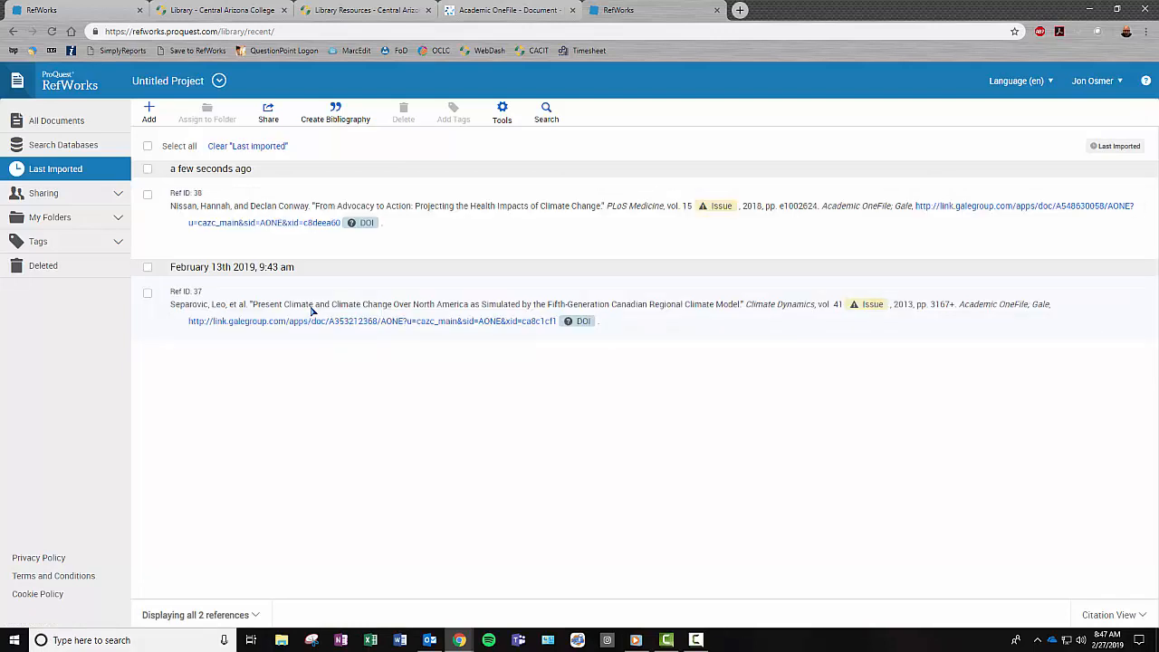
click(46, 125)
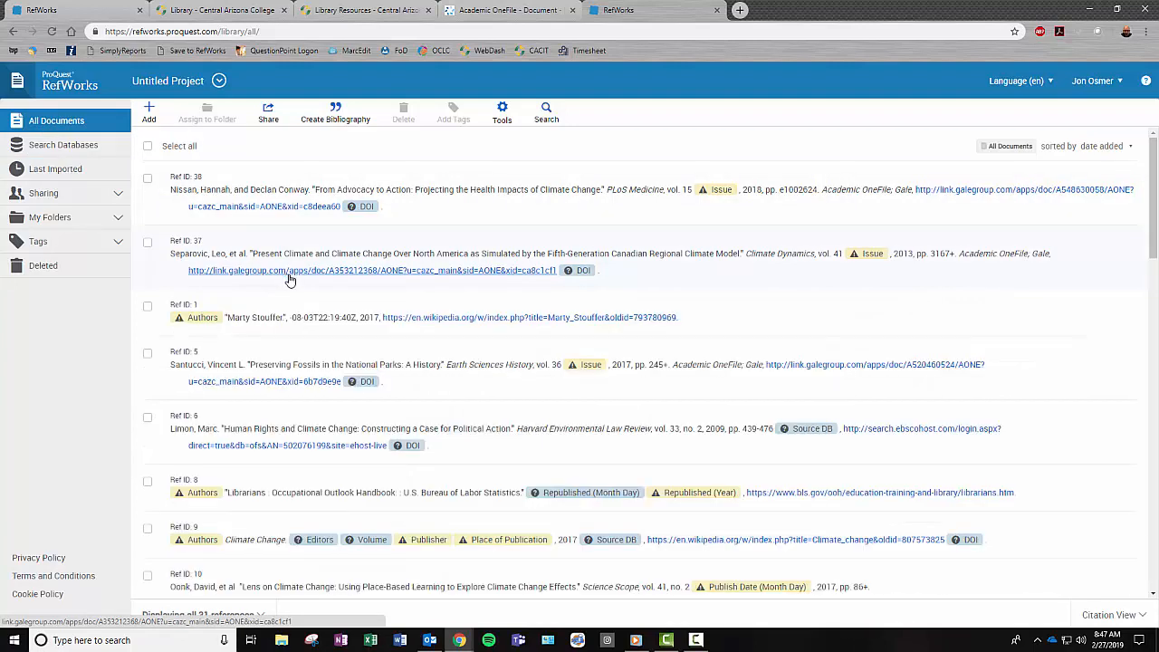
- Assign Ref ID 38, 'From Advocacy to Action', to the Climate Change Project folder
click(52, 223)
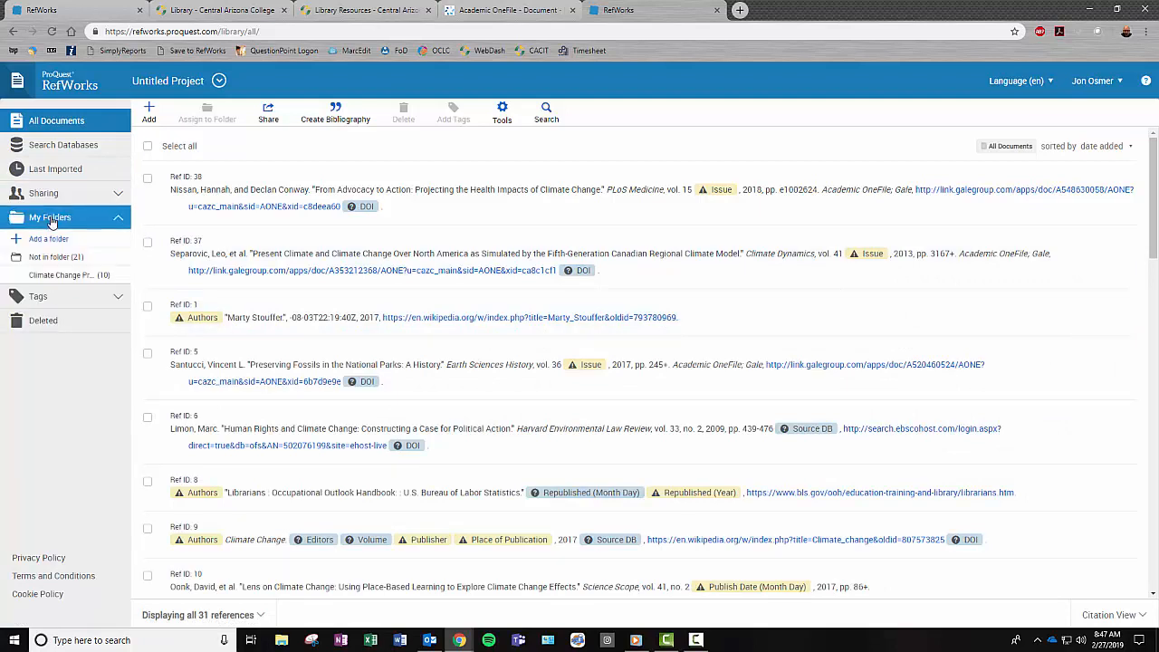
mouse_move(55, 280)
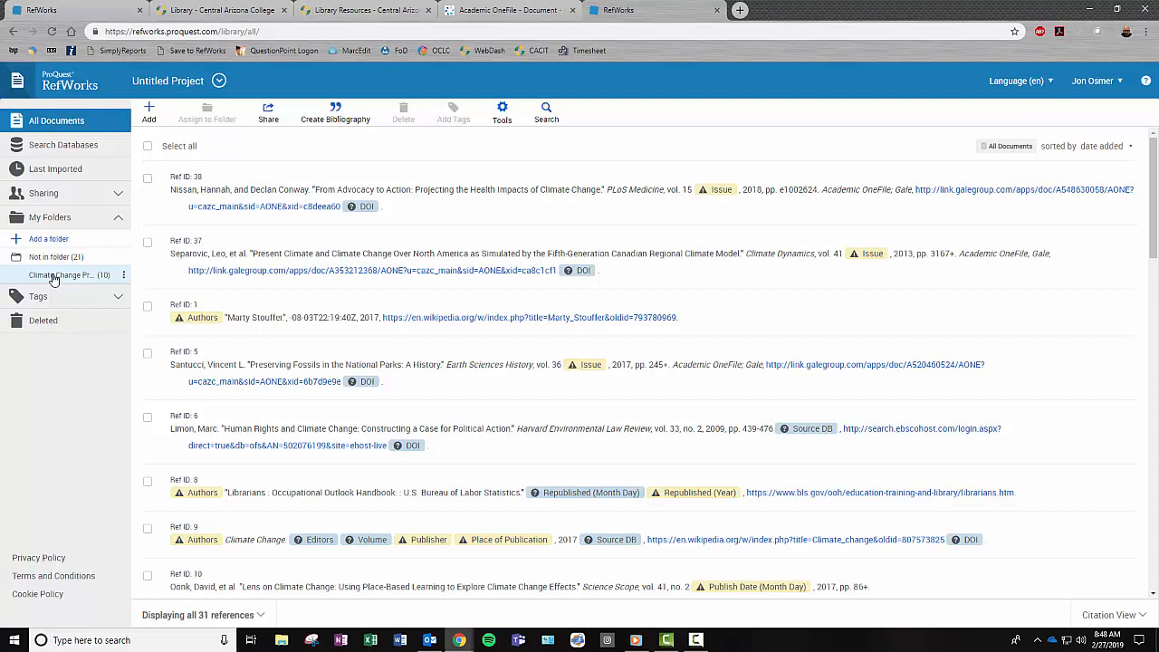
click(147, 179)
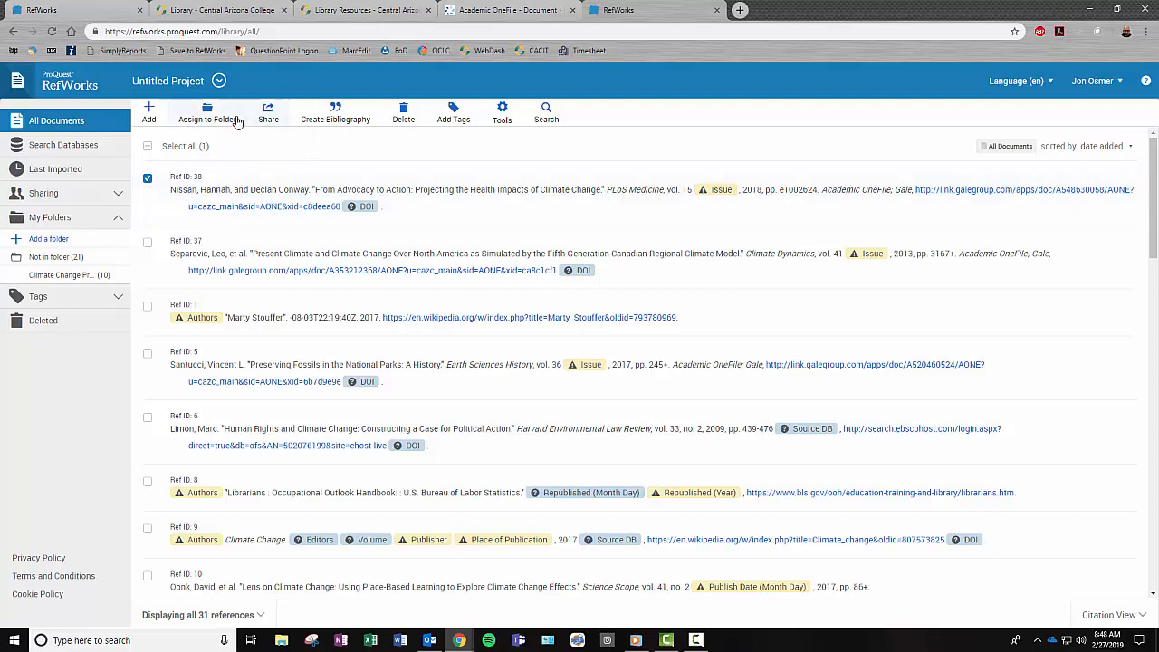
click(207, 116)
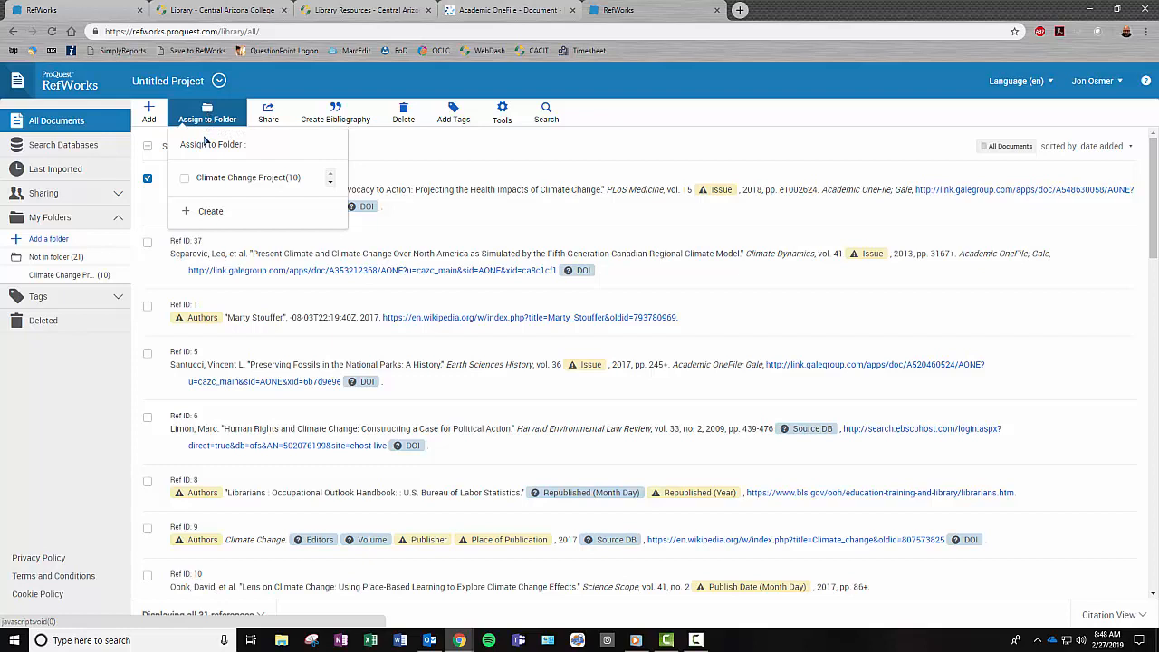
click(186, 180)
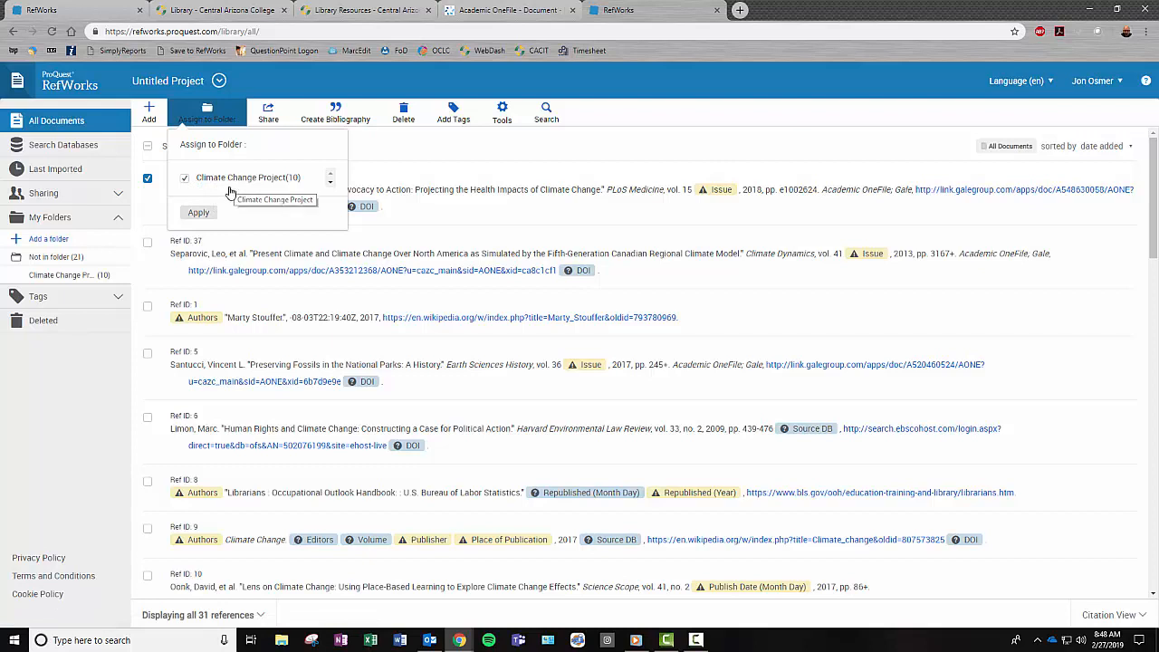
click(201, 214)
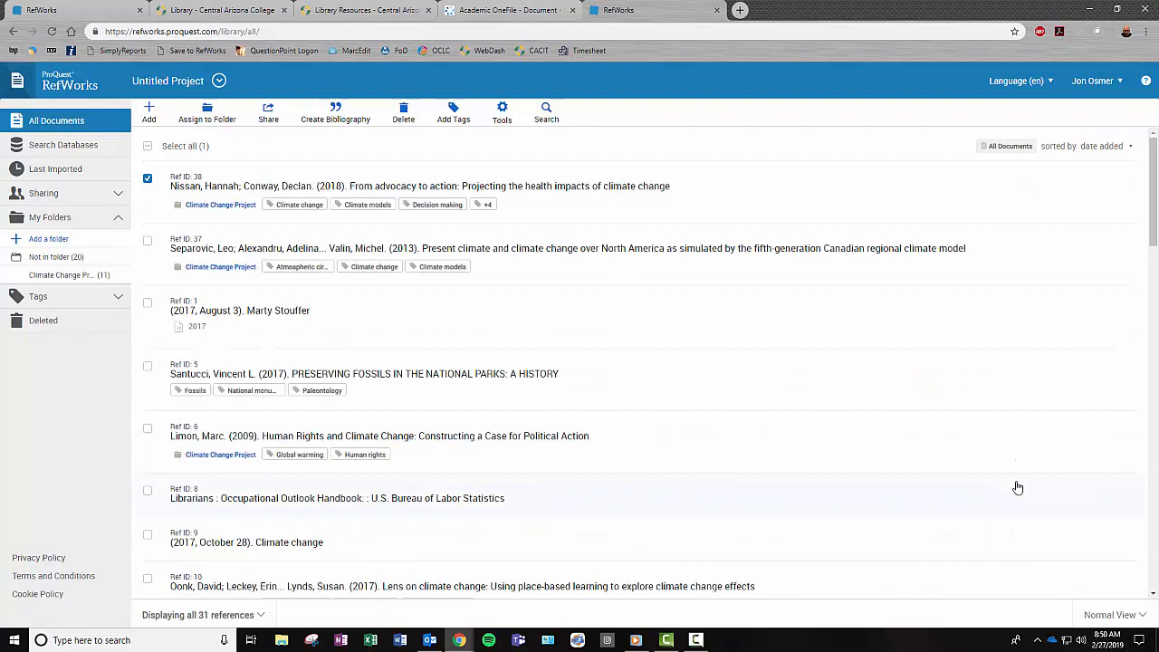
- Switch the reference list to Citation View (APA 6th) and open its style settings
click(1110, 616)
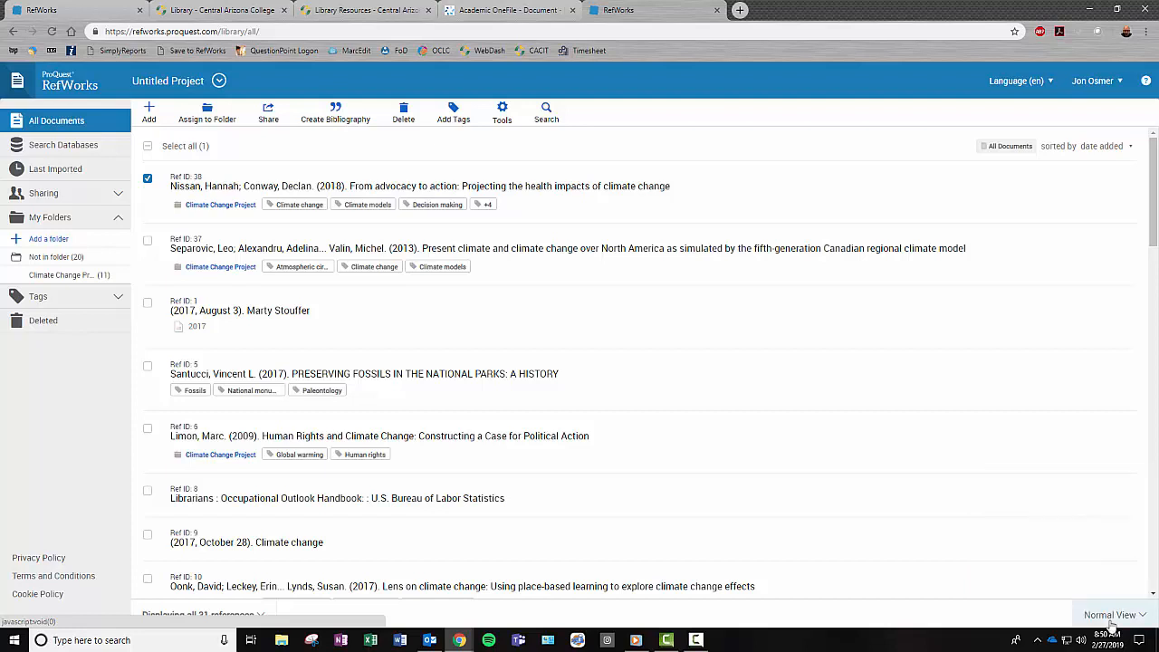
click(1110, 622)
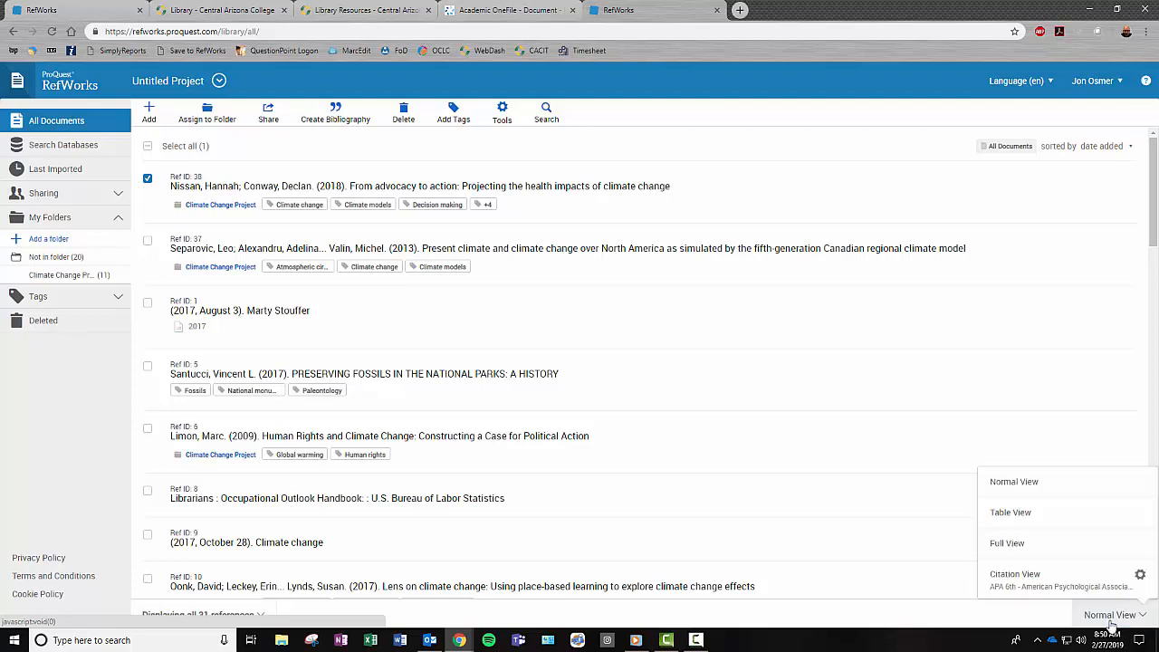
click(1041, 580)
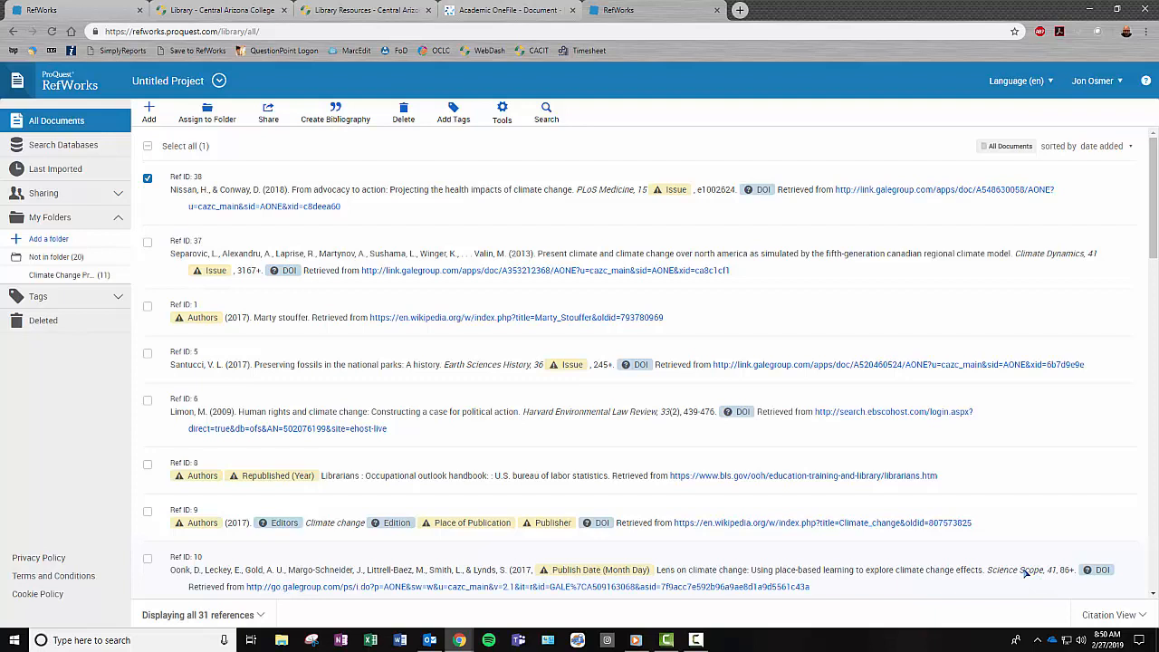
click(1106, 616)
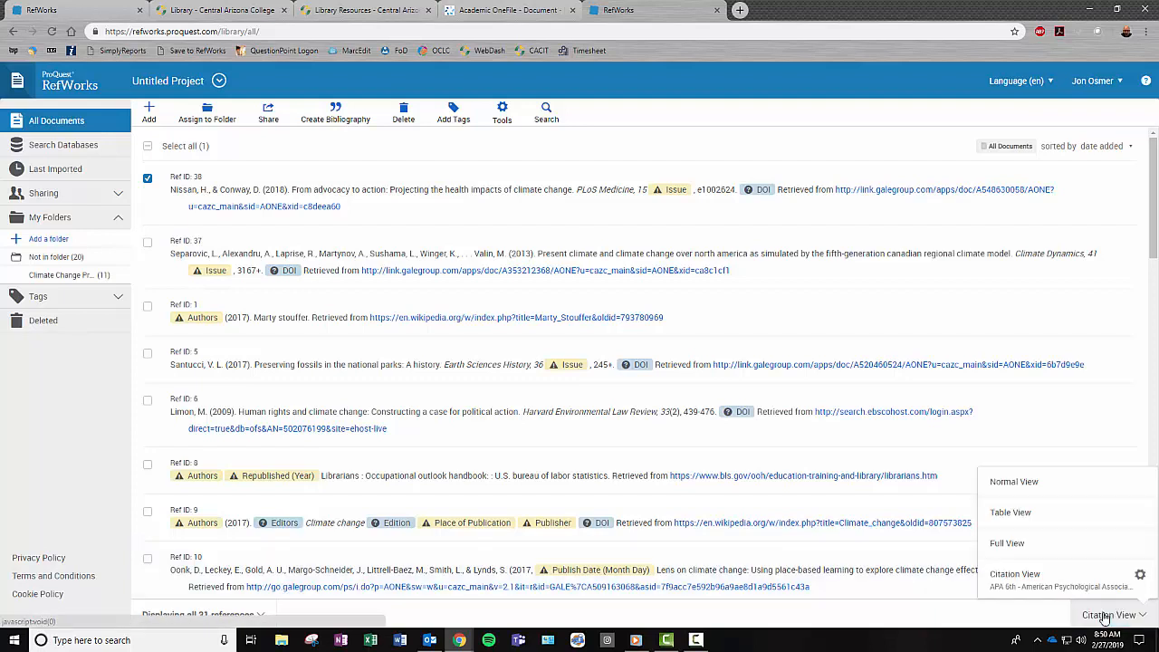
click(1141, 578)
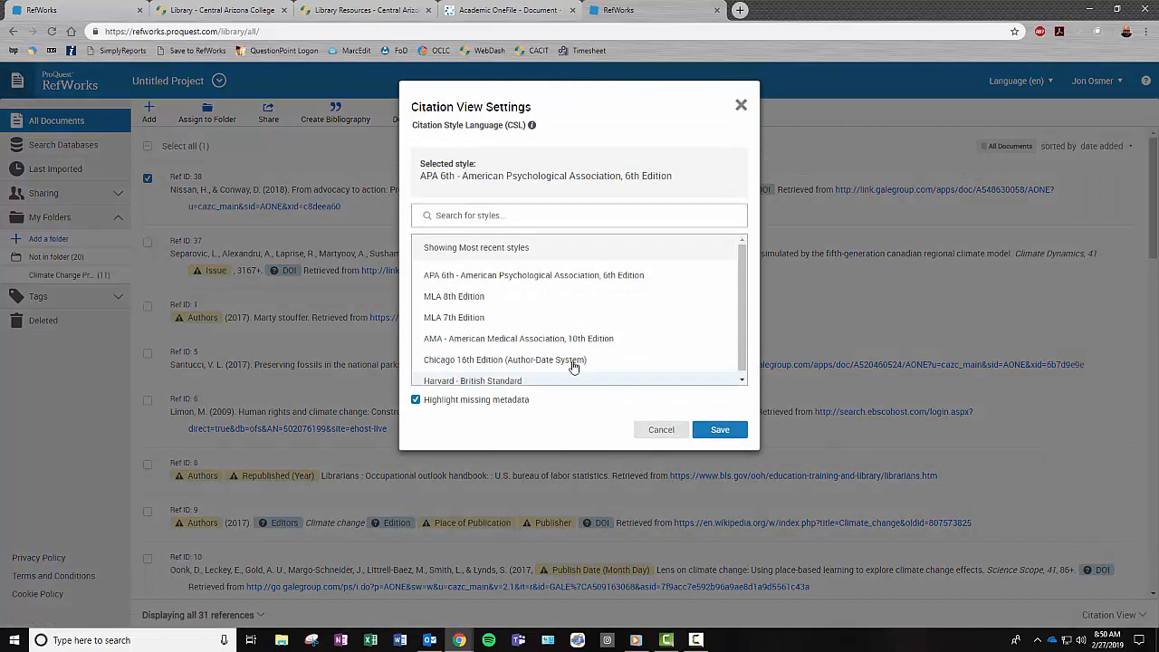
- Choose MLA 8th Edition in Citation View Settings and save it
click(464, 300)
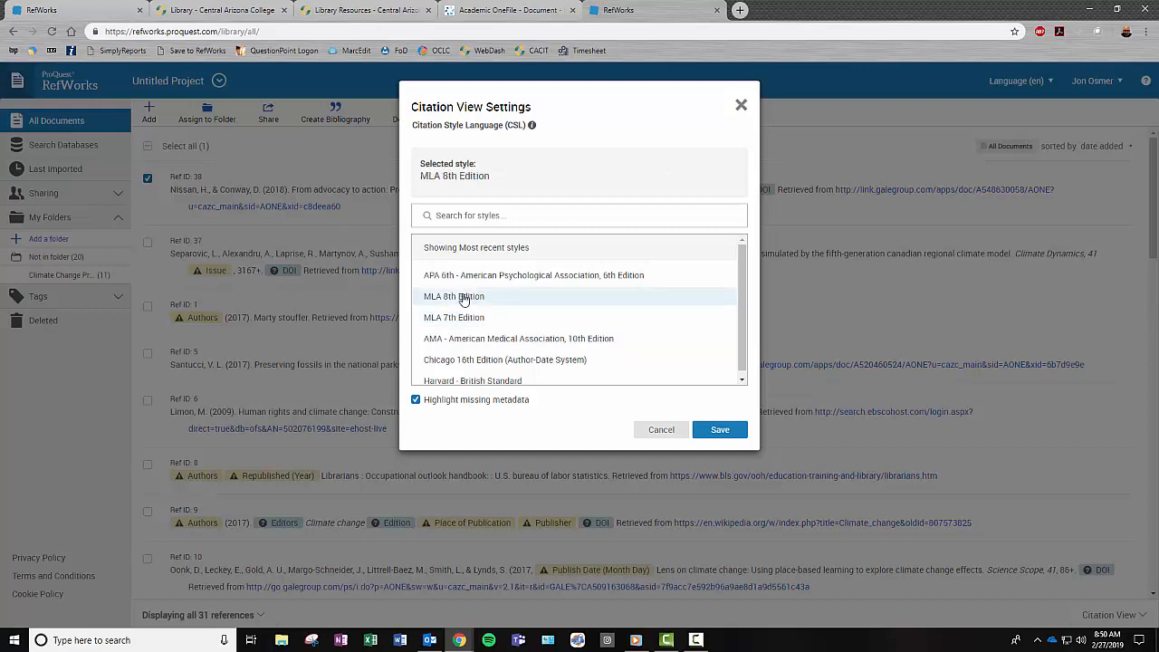
click(718, 432)
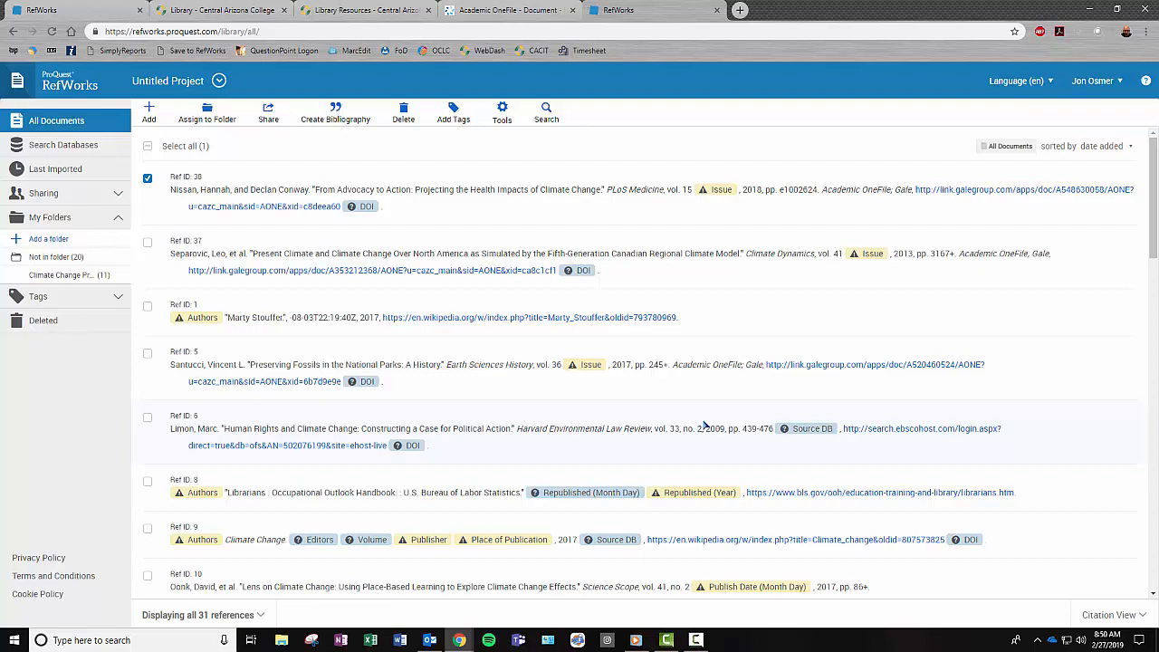
- Open Ref ID 38's missing-Issue editor, then cancel without changing anything
click(708, 193)
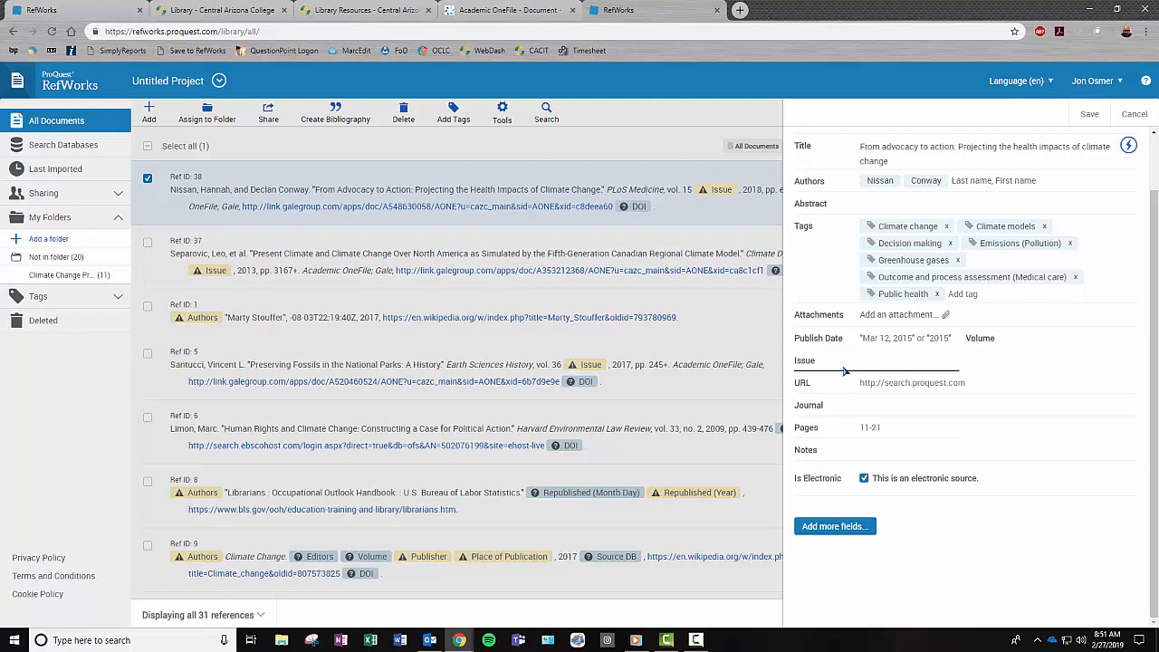
click(1136, 114)
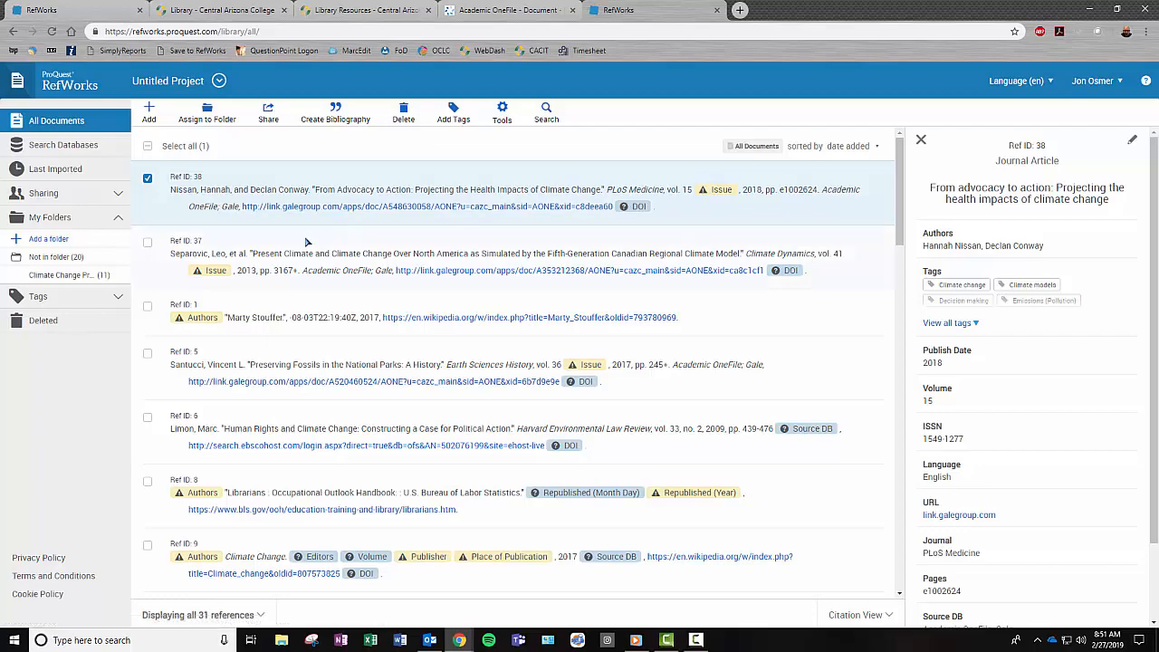
- Open the Climate Change Project folder under My Folders to list its 11 MLA citations
scroll(303, 288, down, 4)
scroll(303, 287, down, 5)
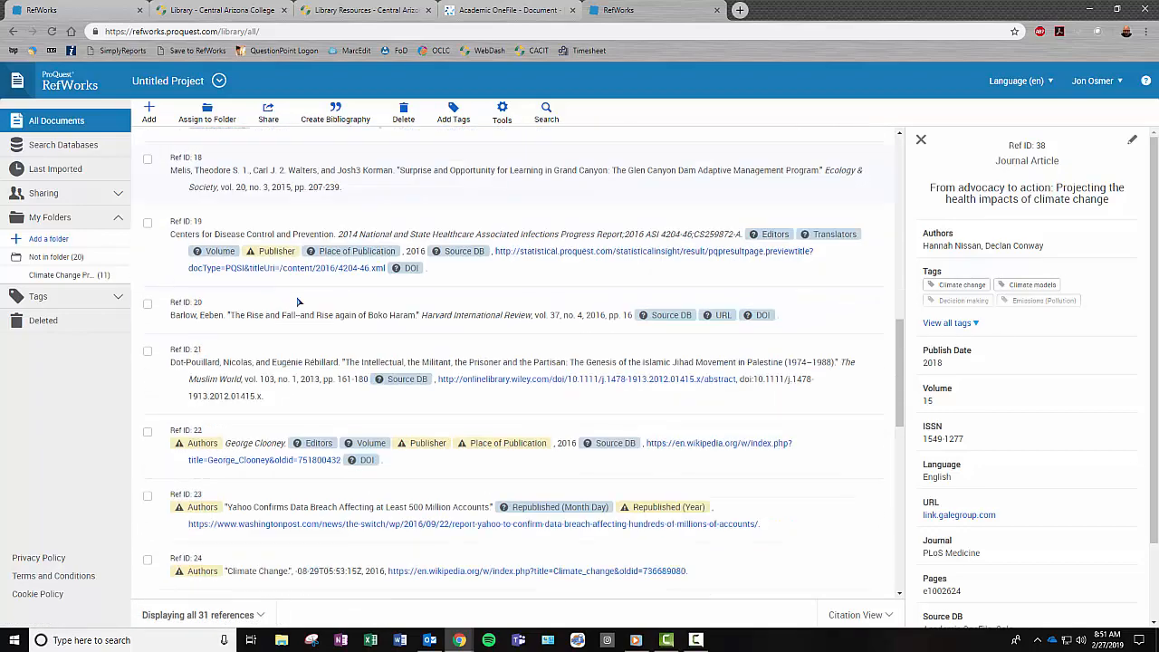
scroll(257, 321, up, 4)
scroll(257, 322, up, 5)
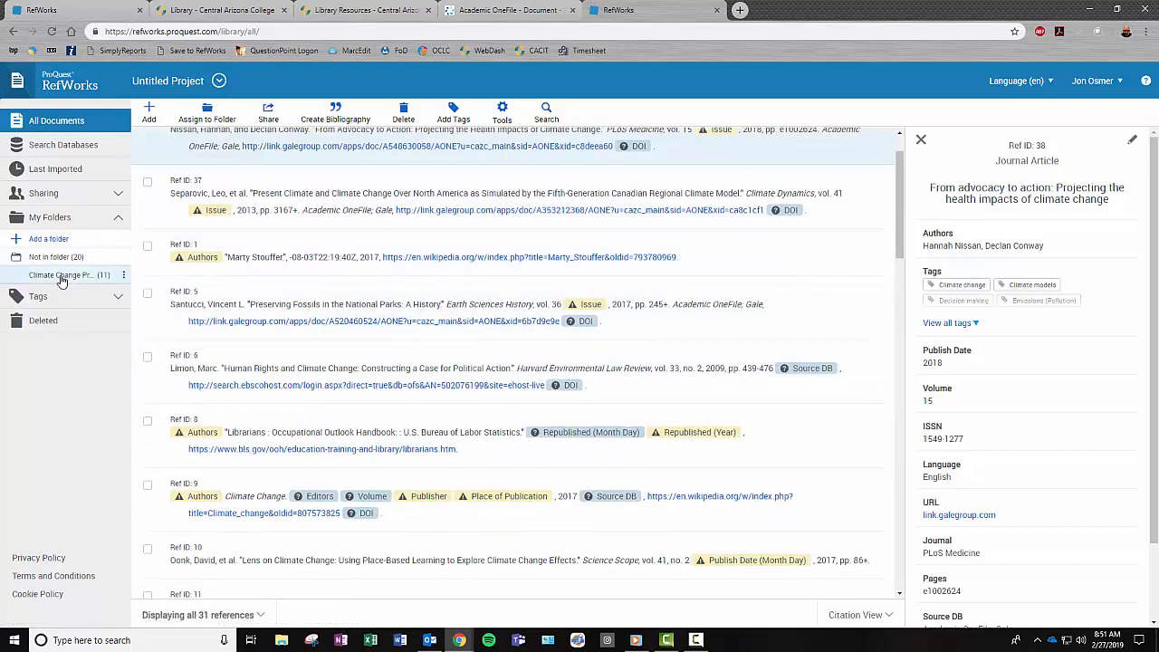
click(60, 277)
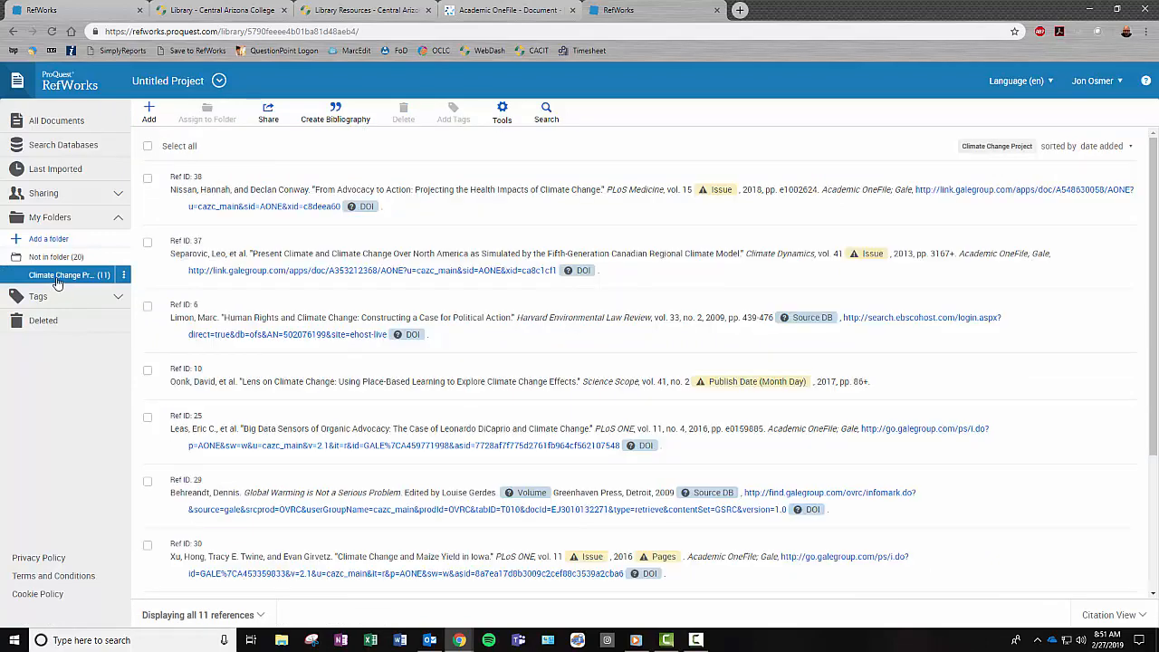
scroll(220, 311, down, 3)
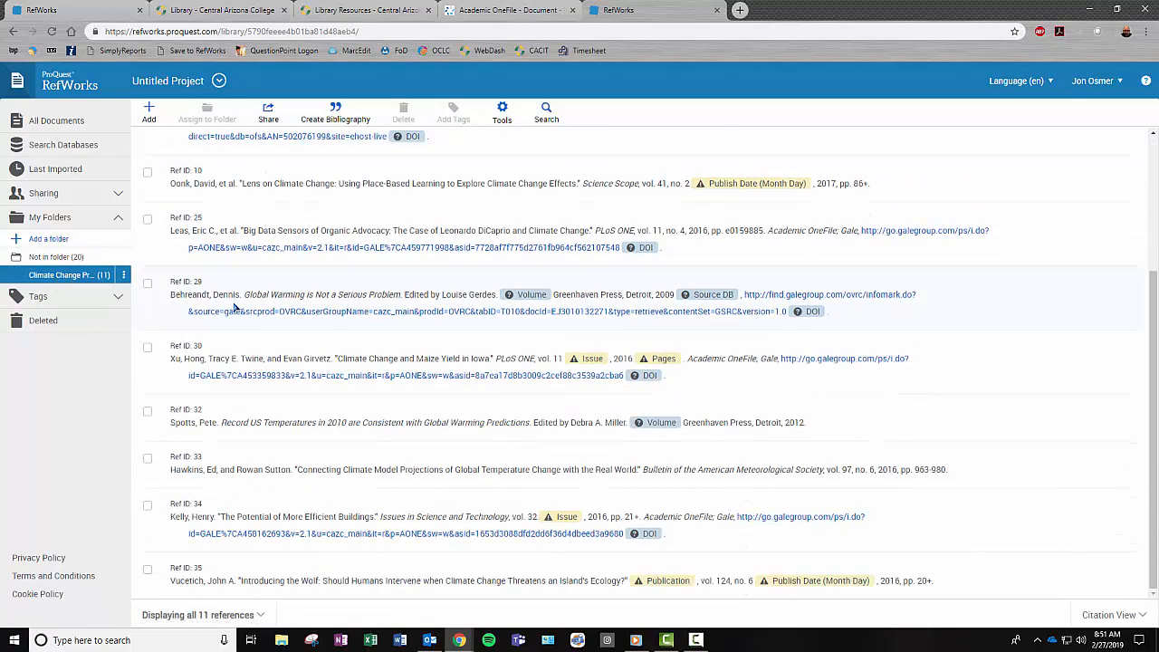
scroll(225, 310, up, 3)
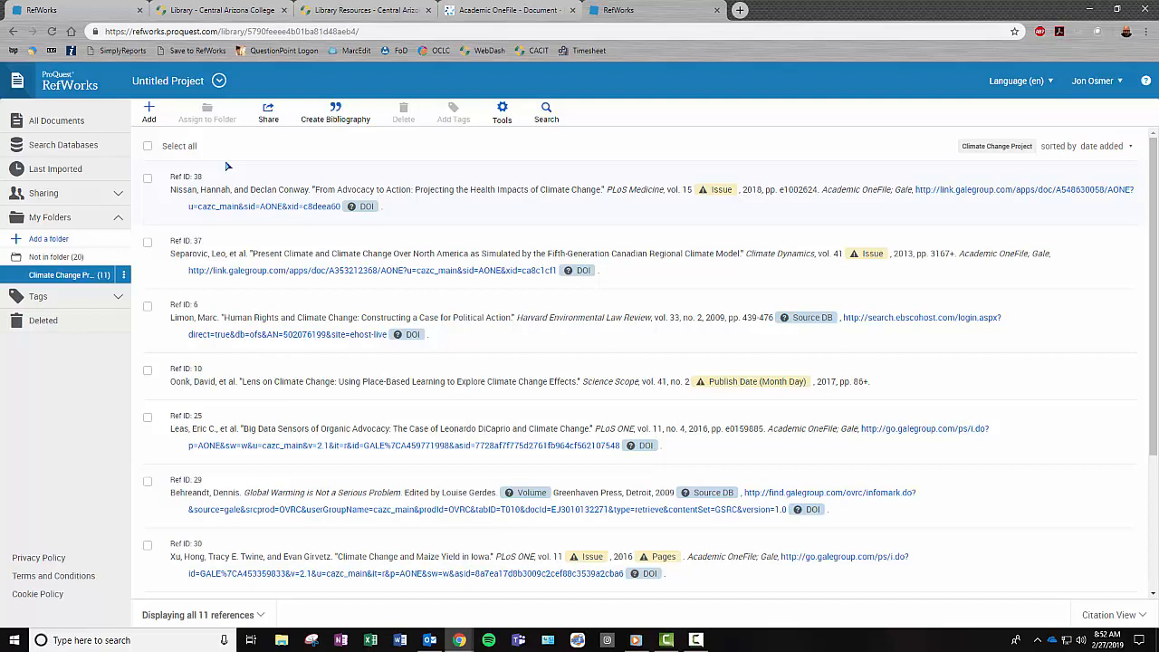
- Select all 11 references and create an MLA 8th Edition Works Cited bibliography from them
click(336, 116)
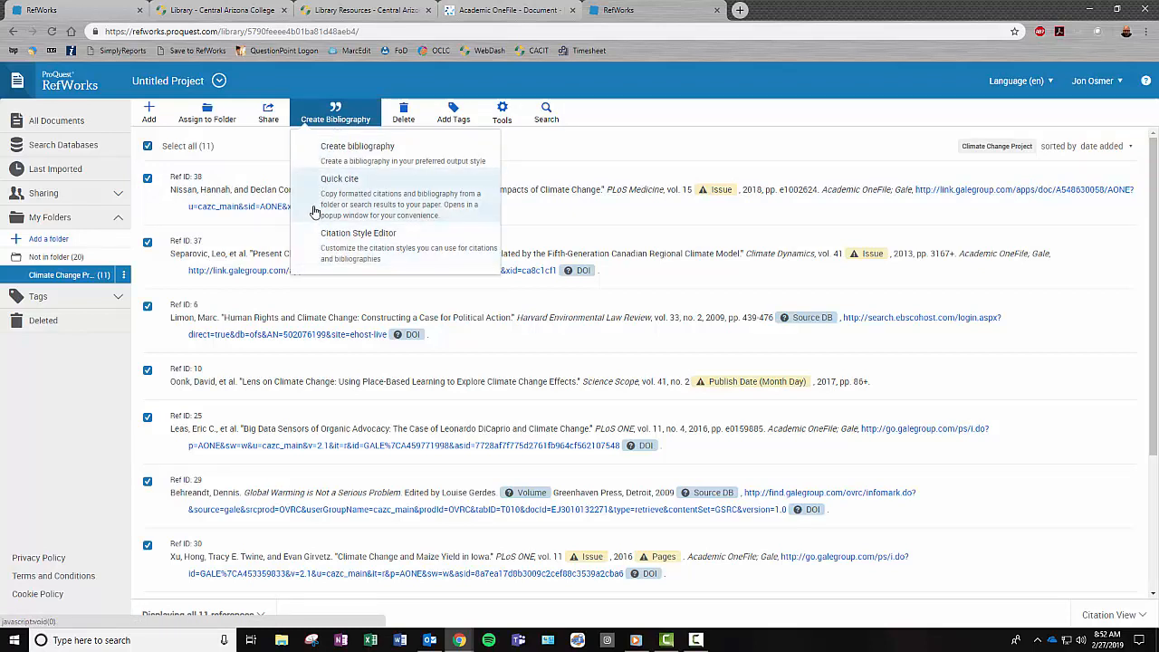
click(357, 147)
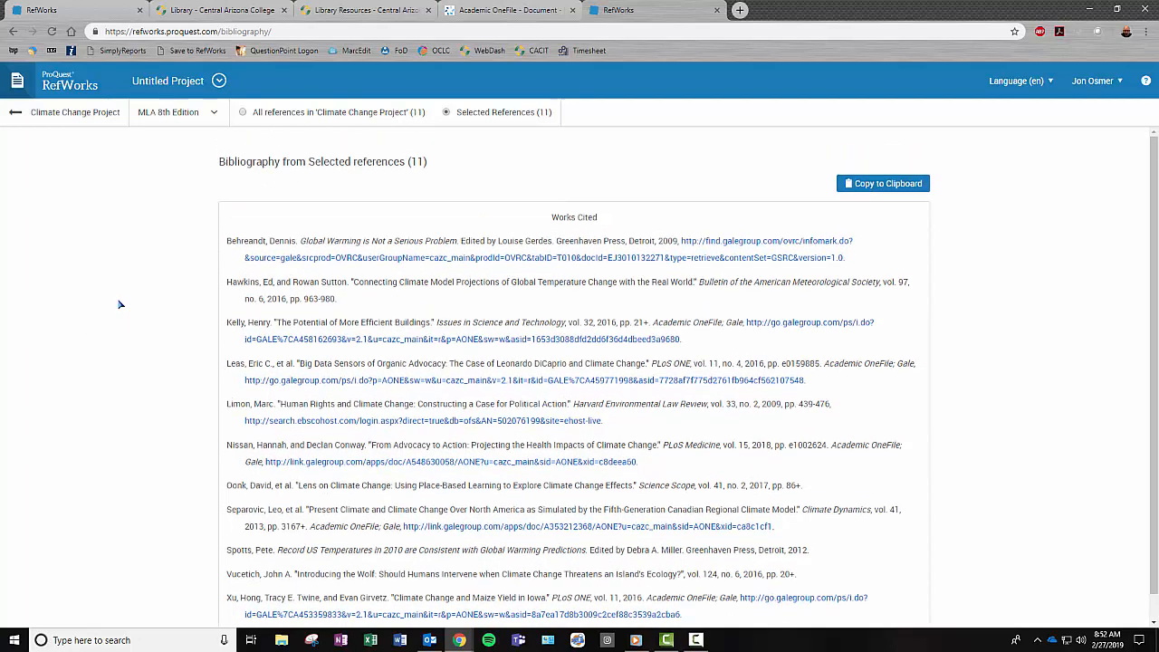
- Review the 11-entry Works Cited list, then open the account menu at the top right
scroll(120, 305, down, 1)
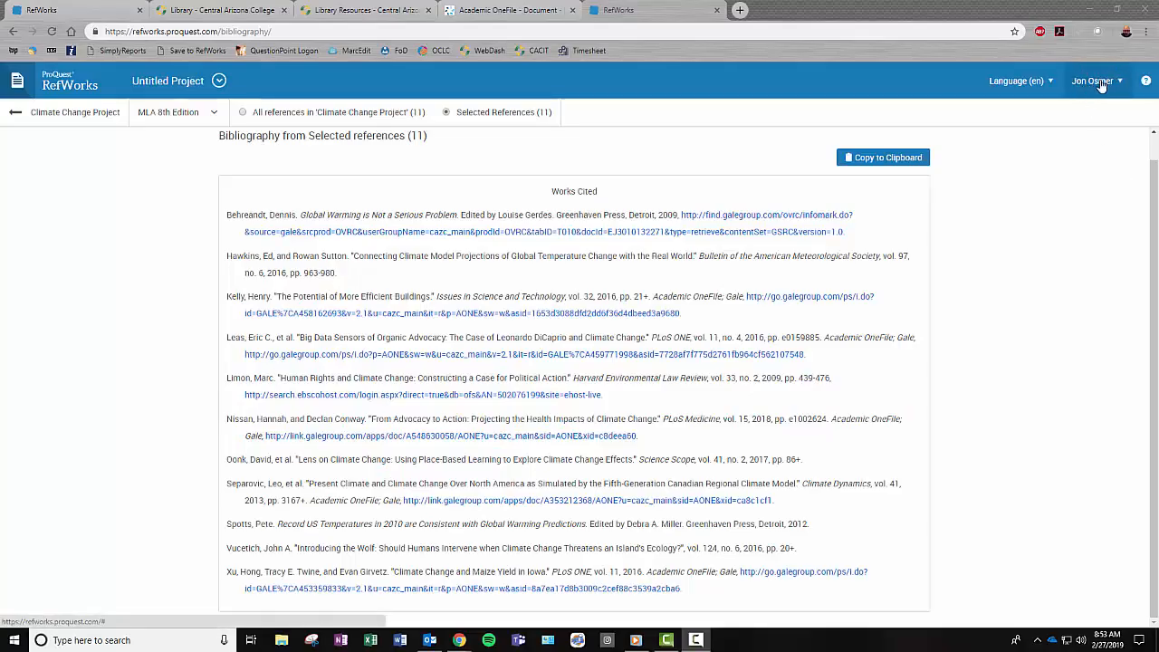
click(1101, 86)
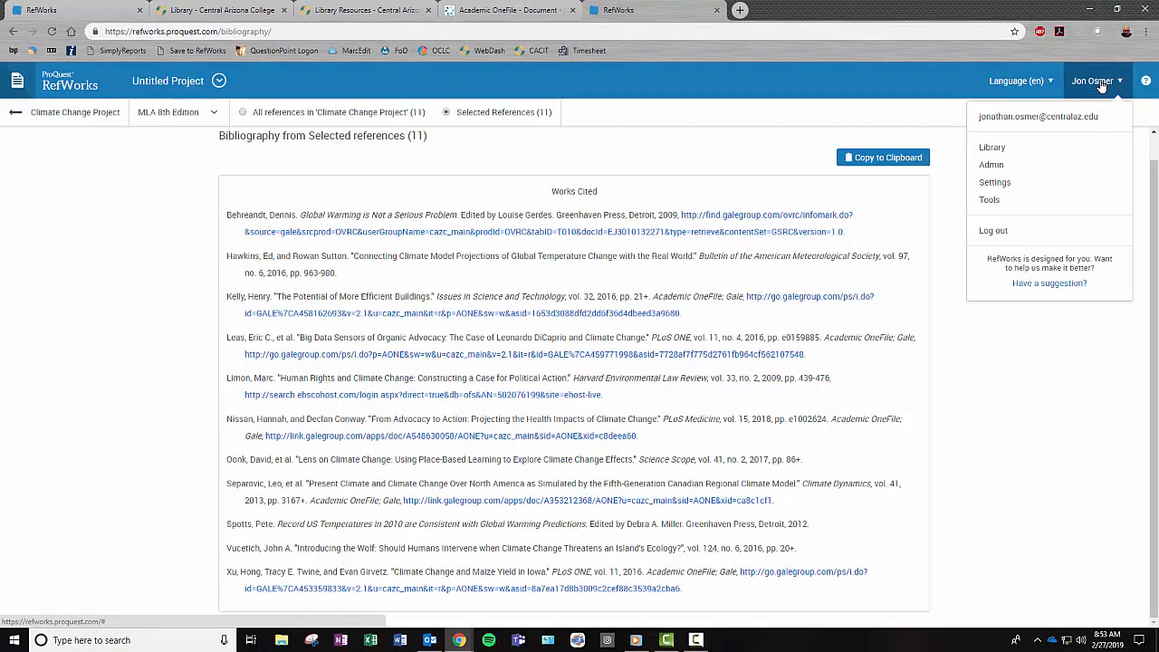
- Go to the RefWorks Tools page and scroll down to the Cite in Microsoft Word tool
click(991, 199)
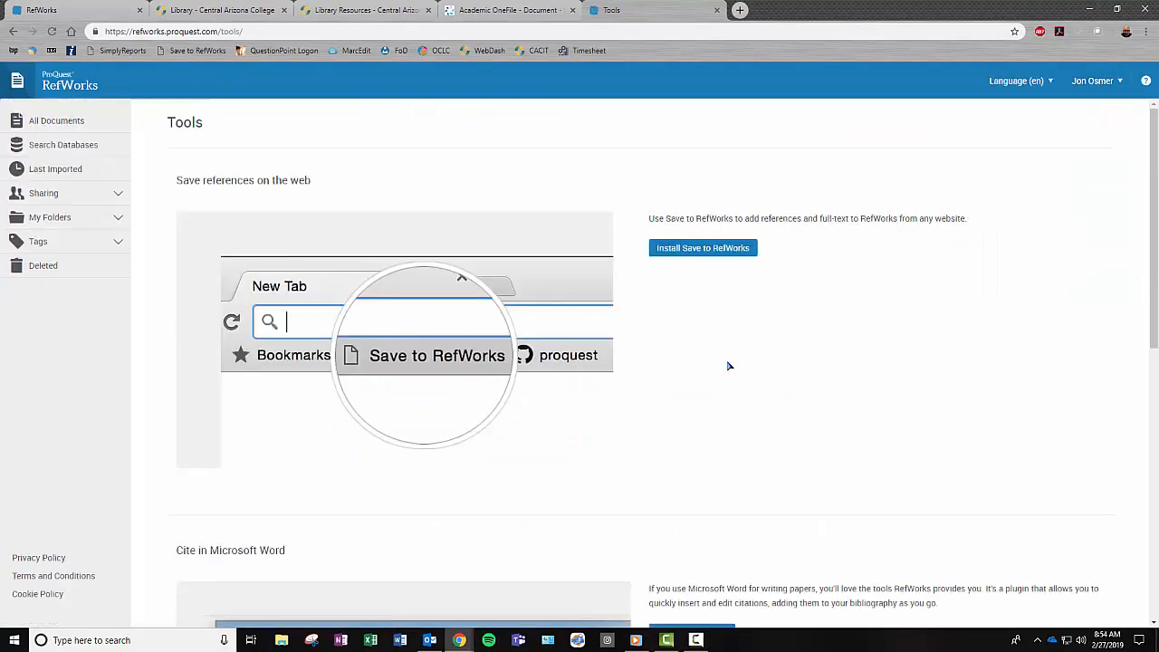
scroll(727, 364, down, 3)
scroll(724, 359, down, 1)
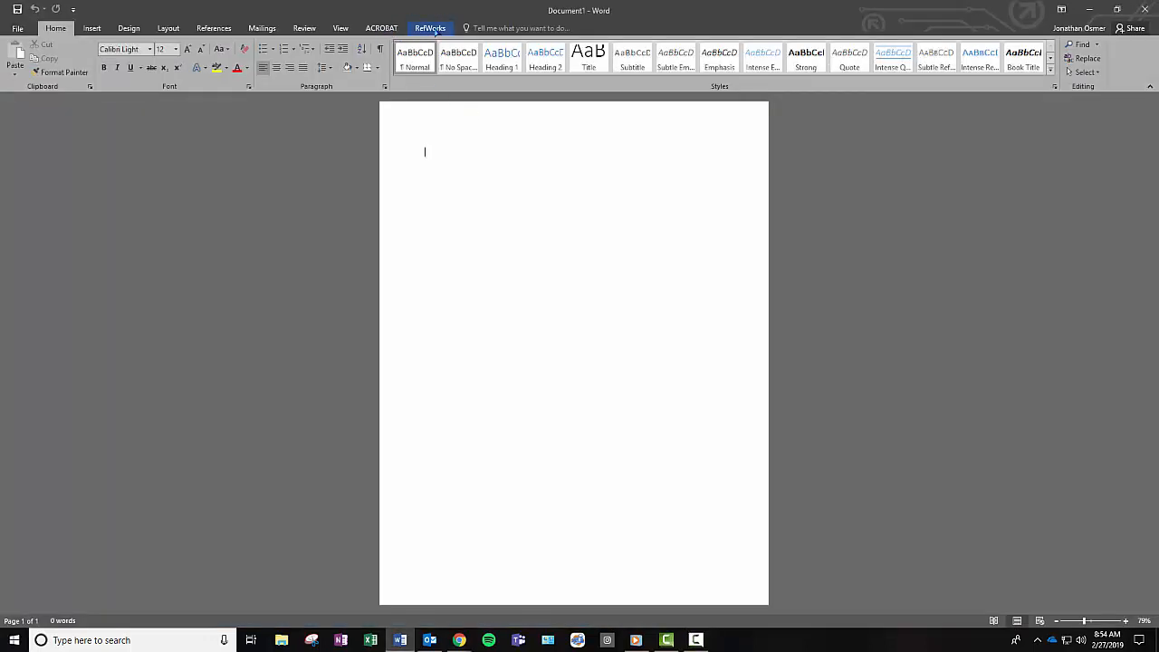
- Show Word's RefWorks tab and run Sync My Database to load the reference library
click(431, 28)
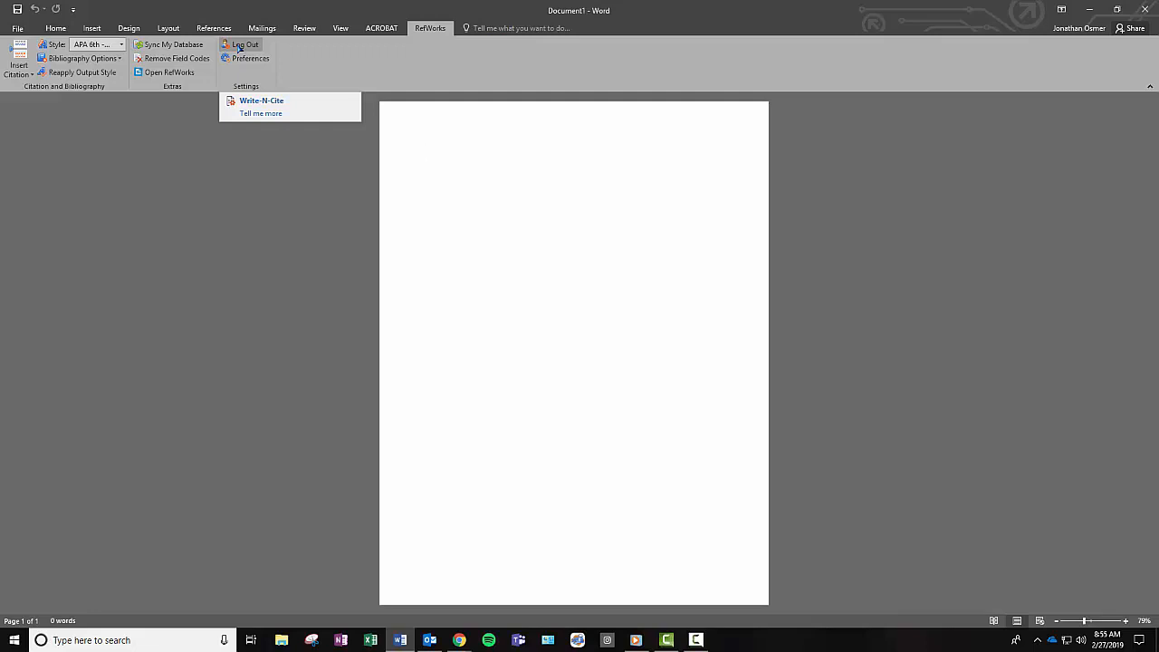
click(167, 47)
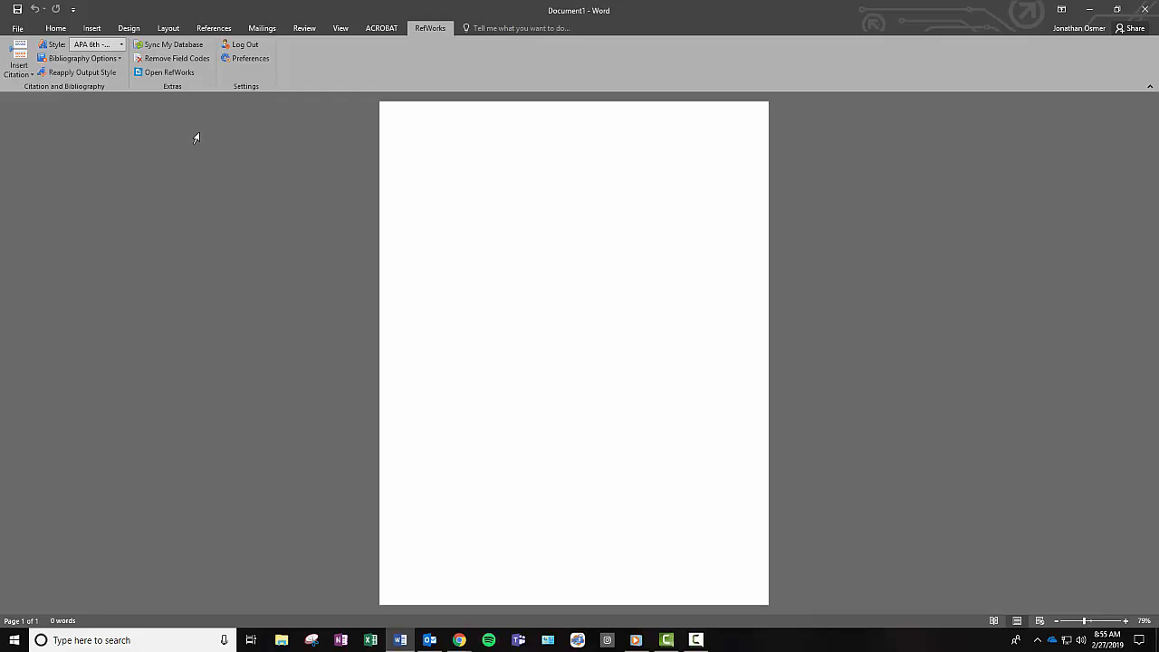
- Type 'Climate Change is either good or bad.' and bring up the RefWorks Insert Citation list
text(Climate Change is a)
text(ither good ar)
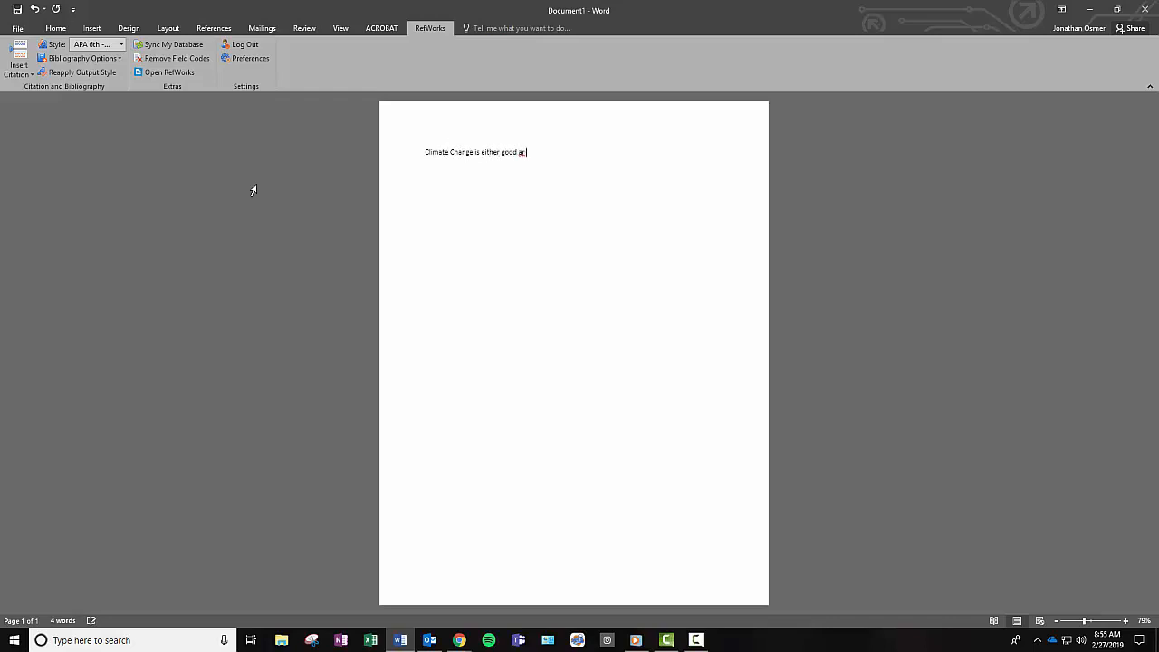
key(BackSpace)
key(BackSpace)
text(or bad.)
click(18, 66)
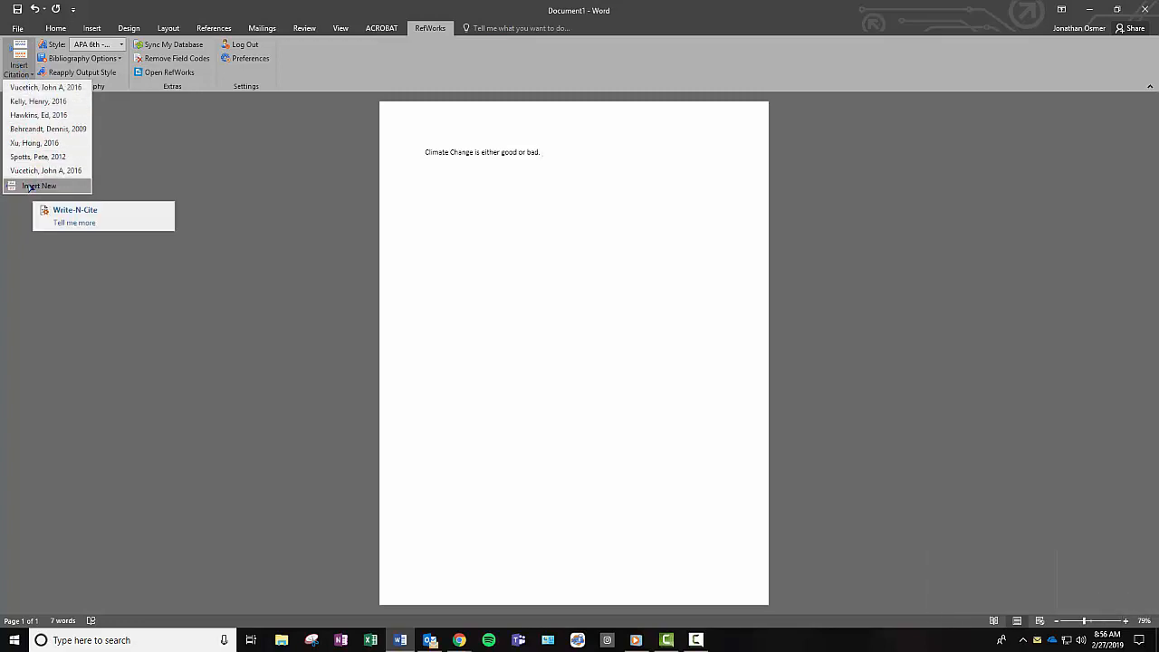
- Cite the Vucetich 2016 article from the Climate Change Project folder after the sentence
click(30, 187)
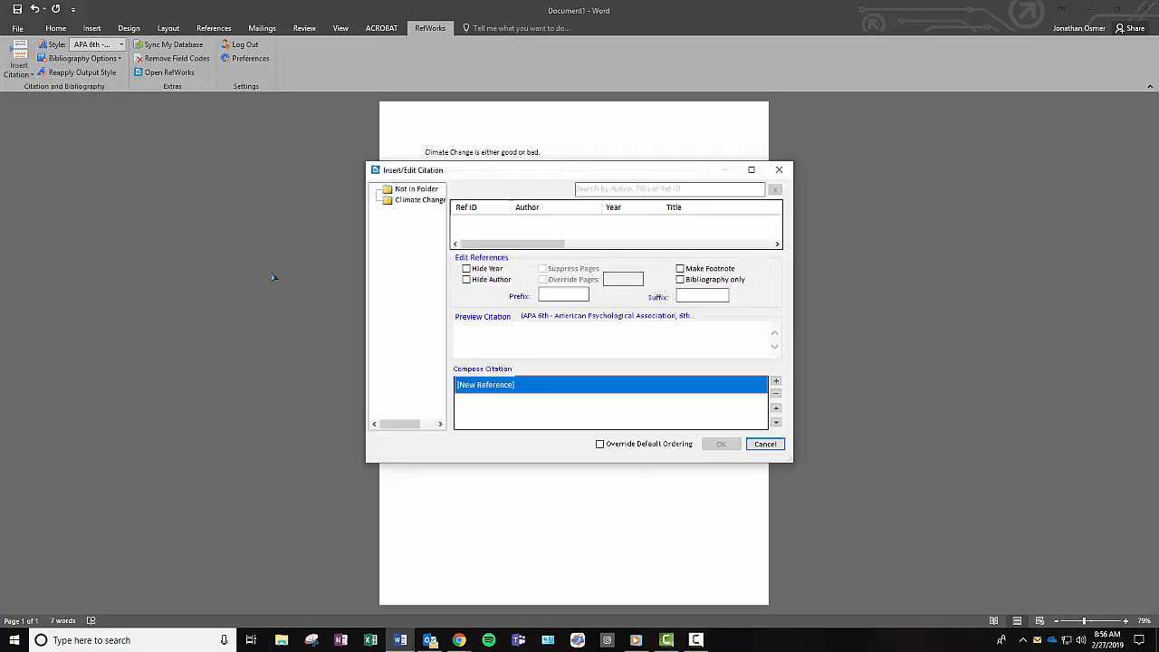
click(418, 200)
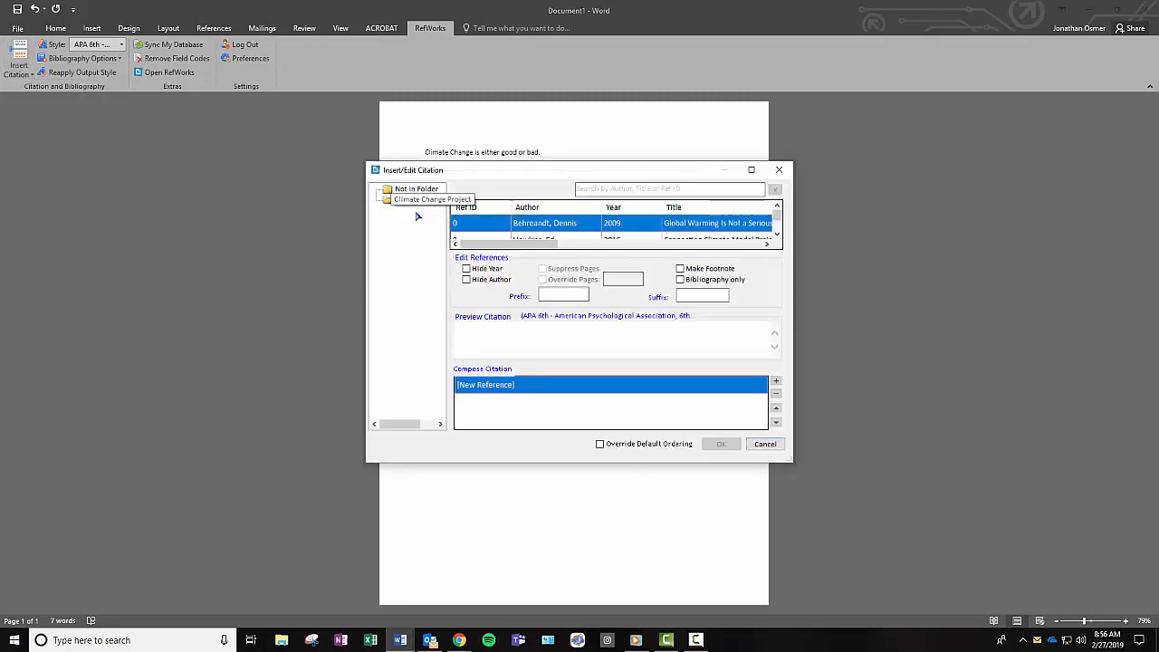
click(777, 234)
click(776, 234)
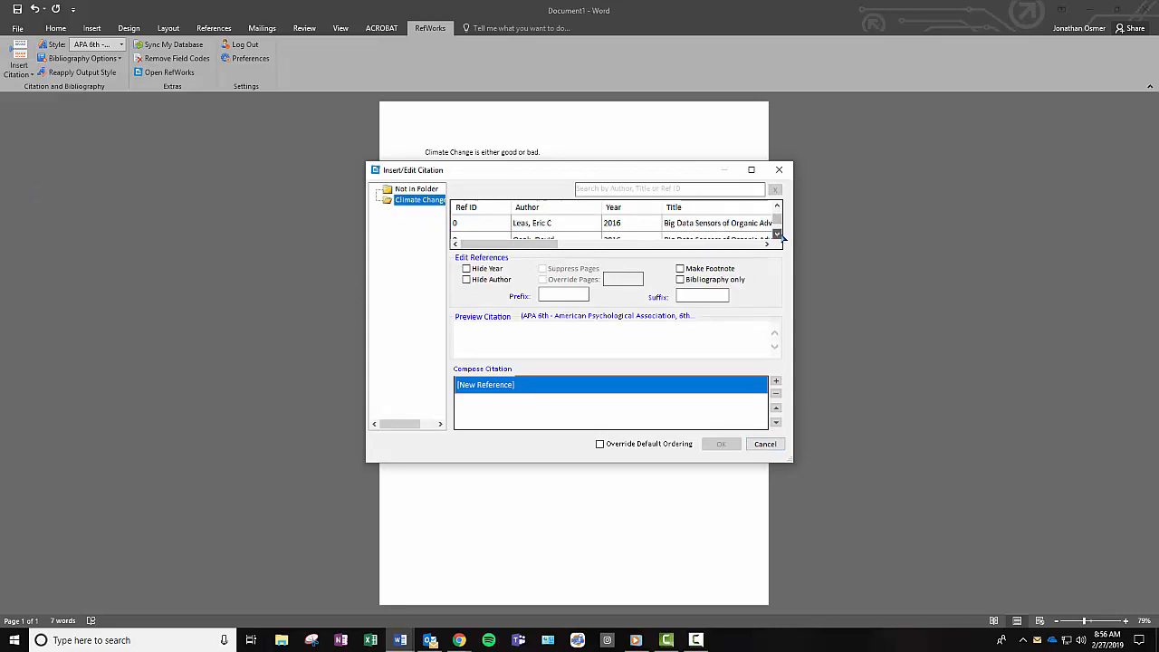
click(777, 234)
click(777, 233)
click(777, 233)
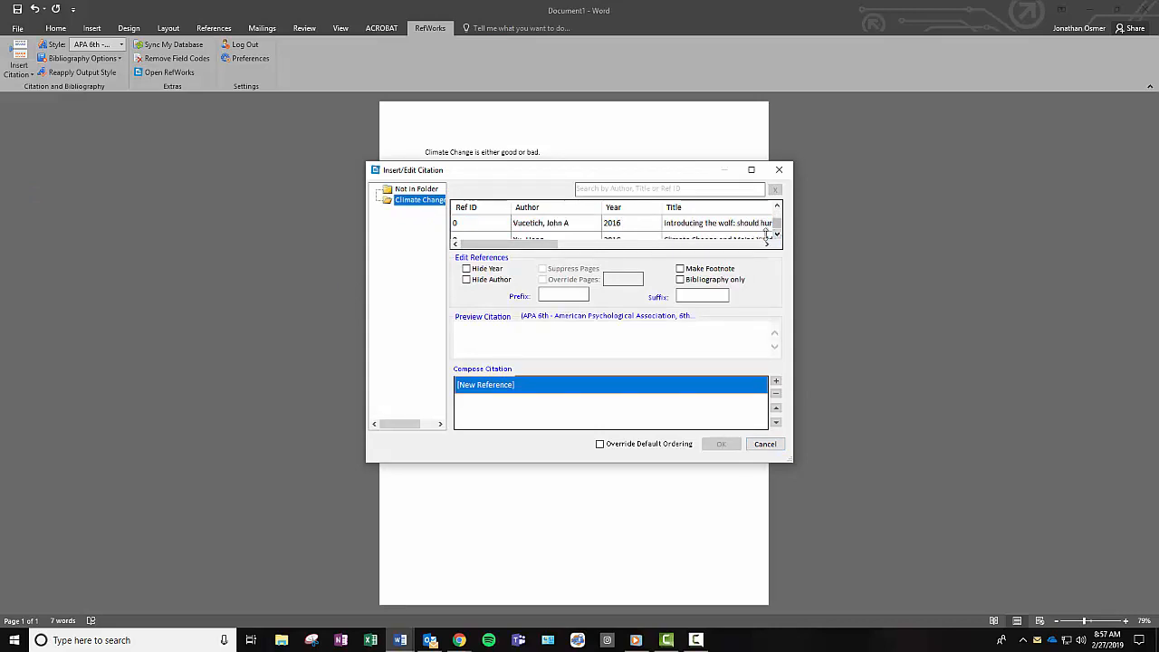
double_click(549, 227)
key(Return)
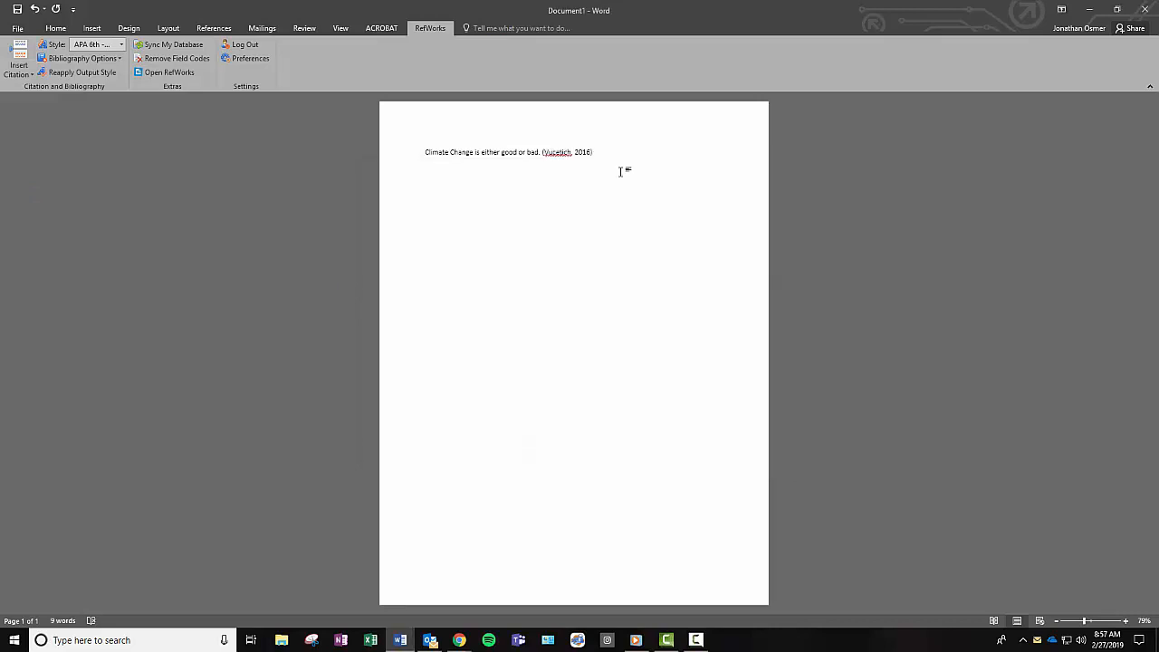
key(Return)
- Add the (Kelly, 2016) and (Hawkins & Sutton, 2016) citations, each on its own line
click(18, 69)
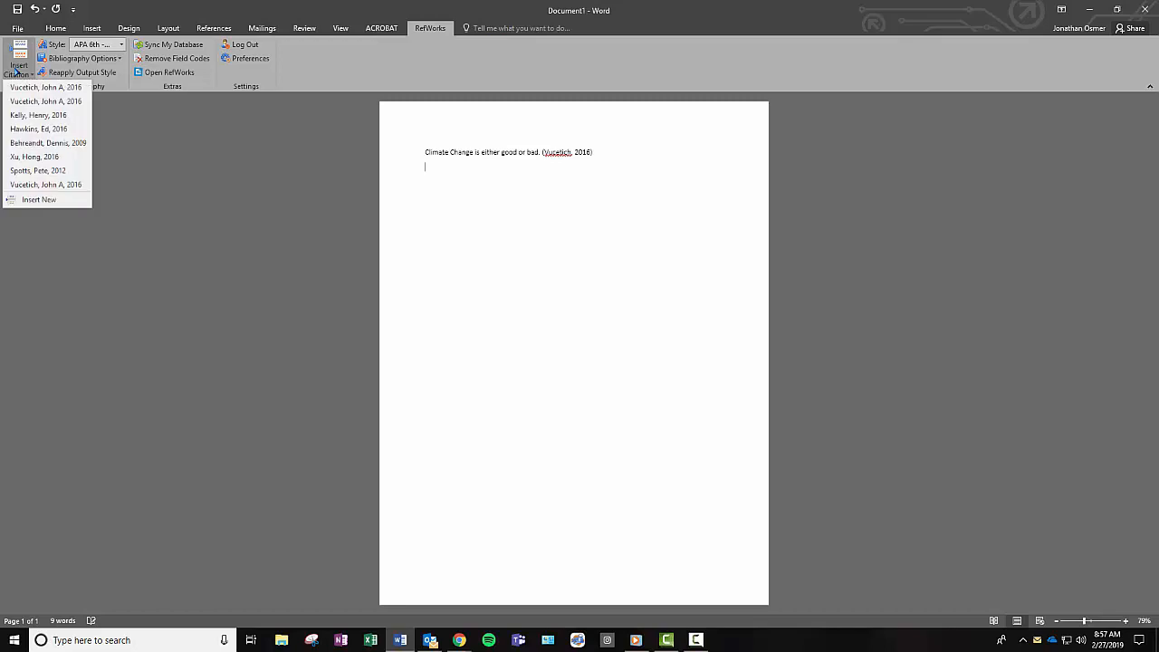
click(30, 115)
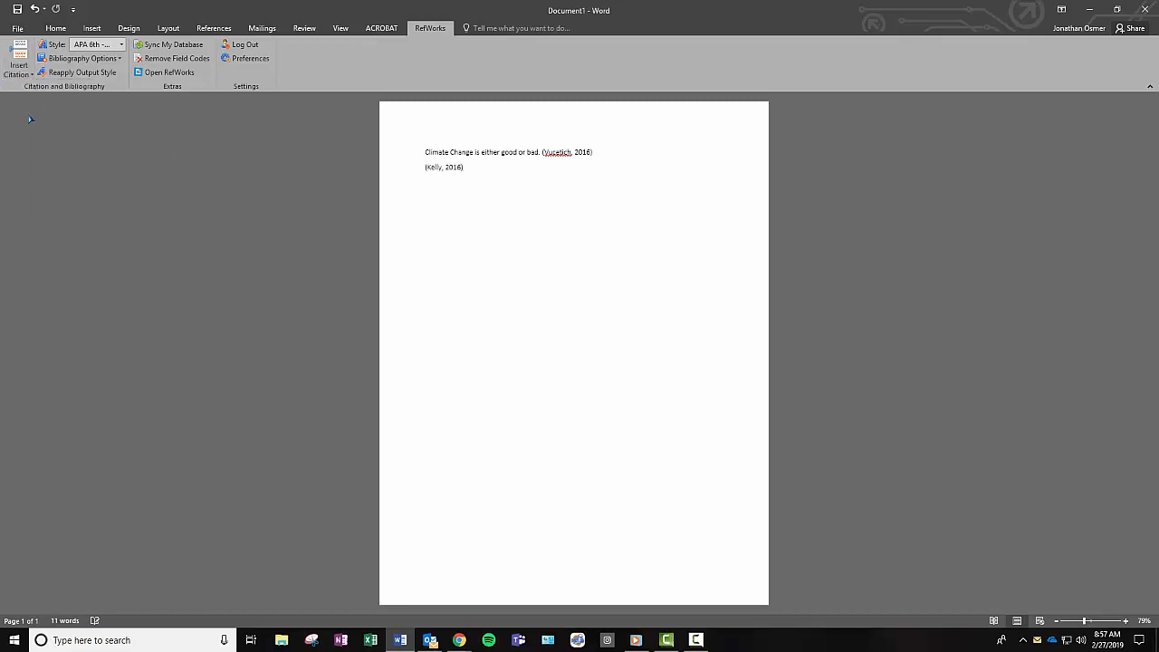
key(Return)
click(18, 68)
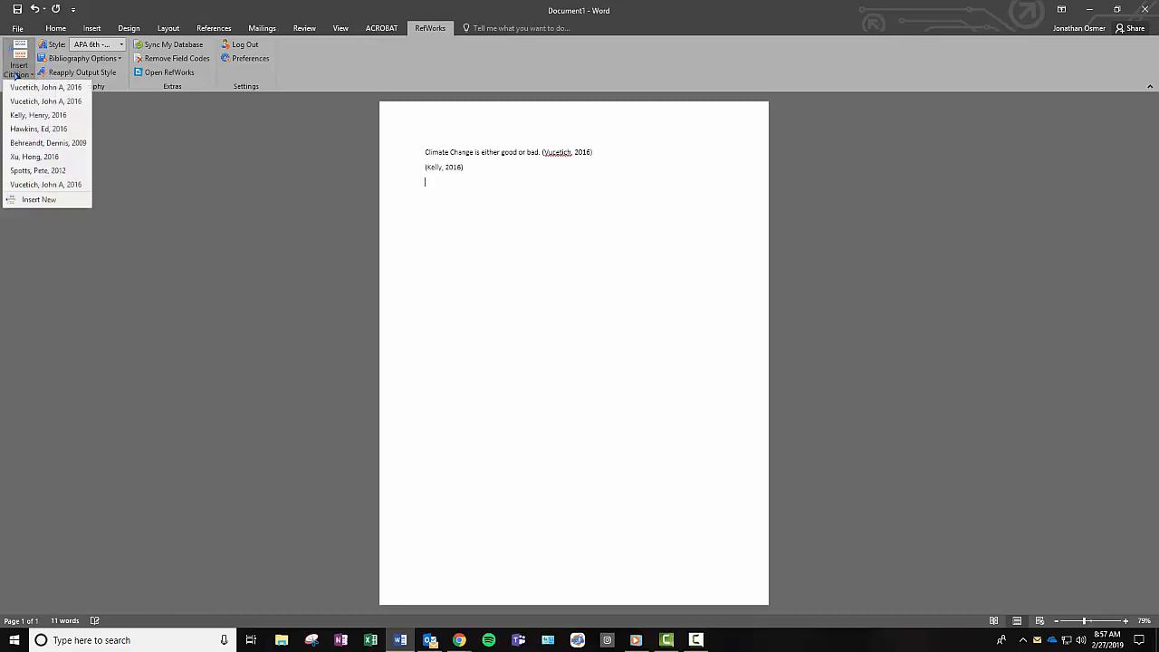
click(29, 128)
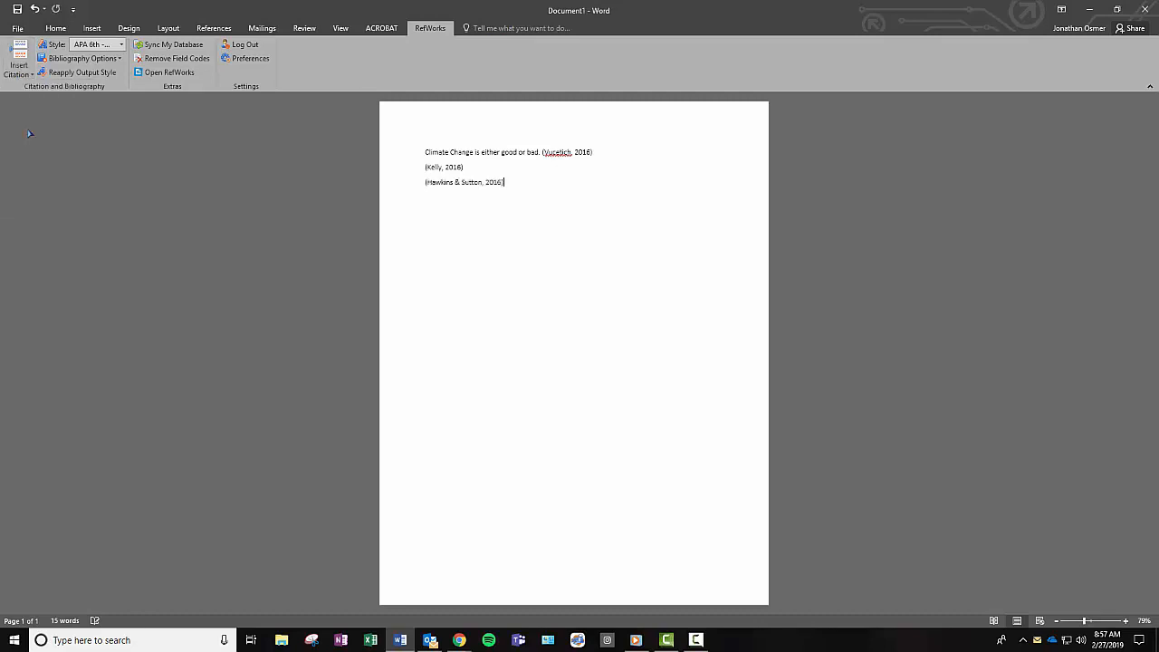
key(Return)
click(18, 70)
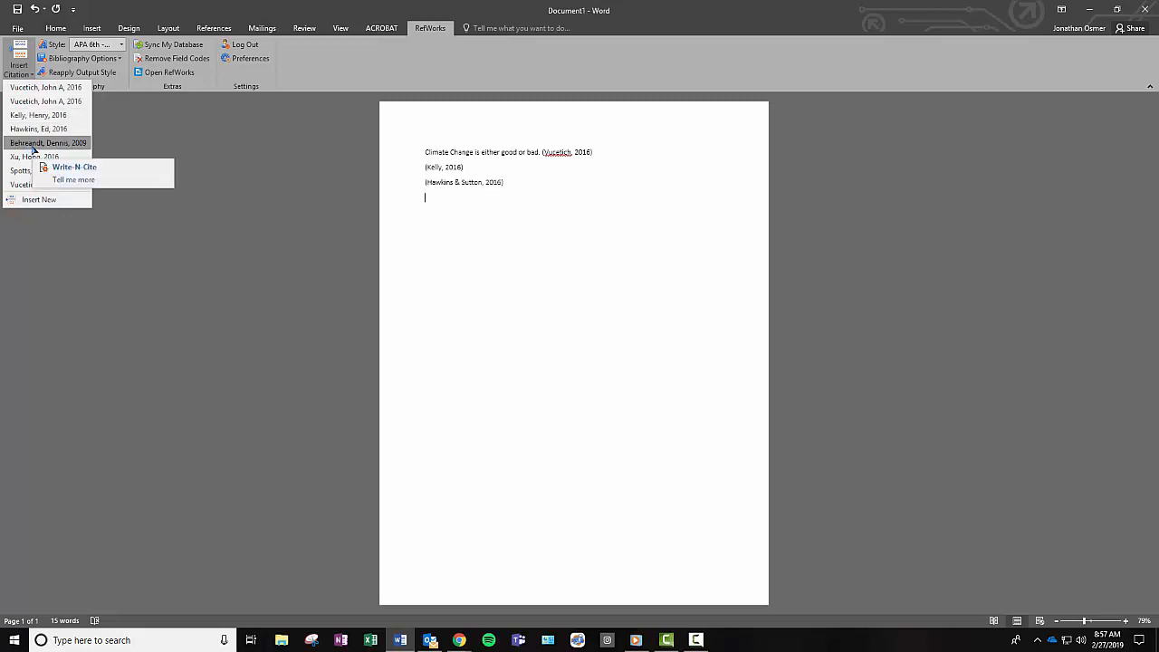
click(149, 143)
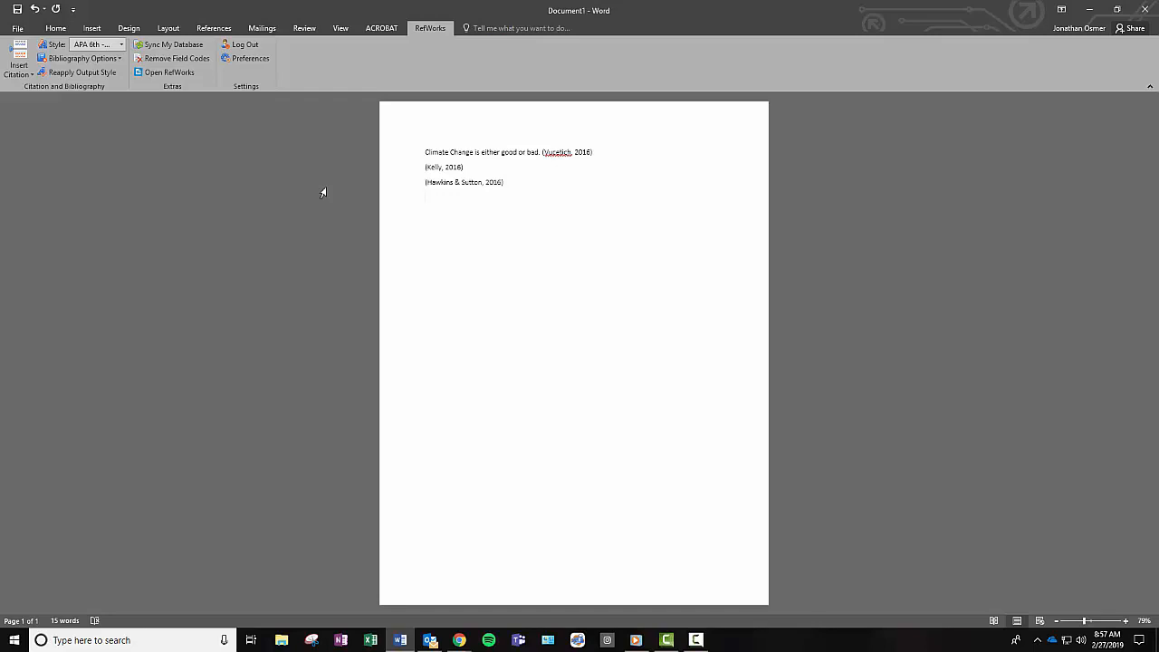
- Insert the bibliography of the three cited sources and push it onto a new page
click(82, 58)
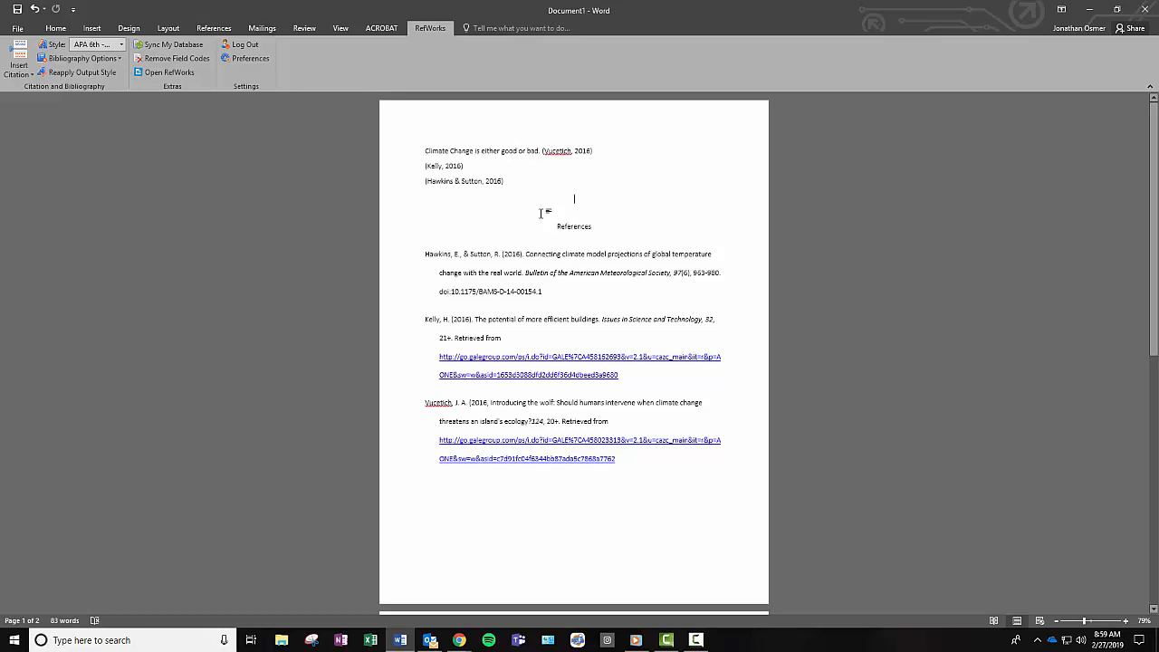
key(Return)
key(Return)
key(Return)
key(Return)
key(Return)
key(Return)
key(Return)
key(Return)
key(Return)
key(Return)
key(Return)
key(Return)
key(Return)
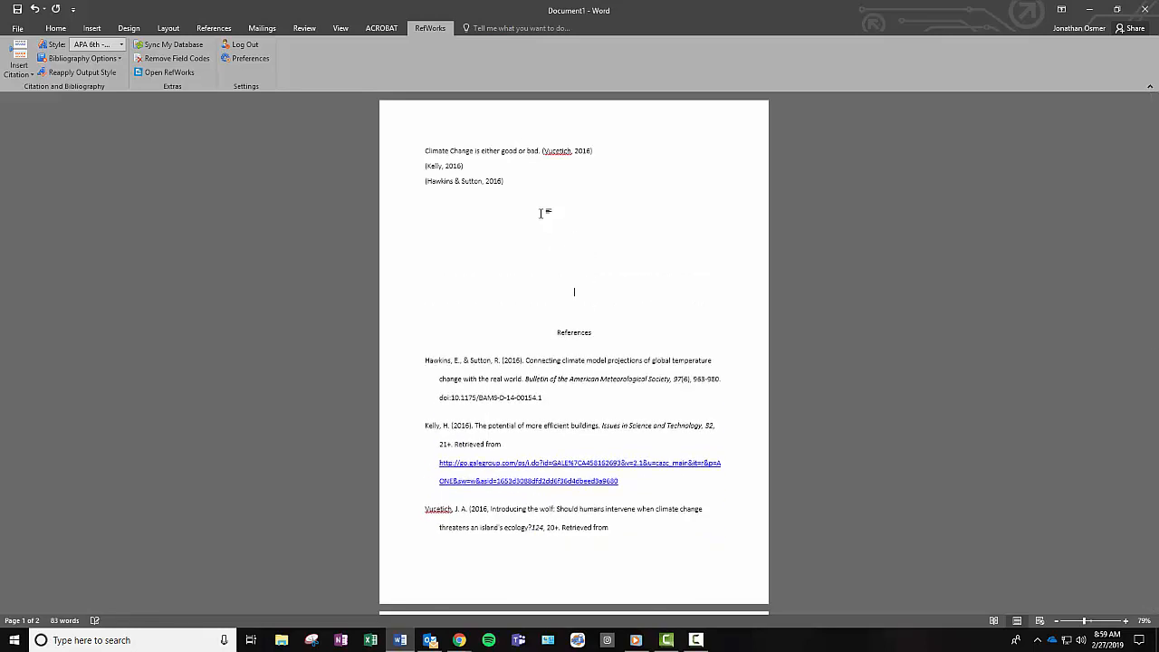
key(Return)
key(Return)
key(Return)
key(Return)
key(Return)
key(Return)
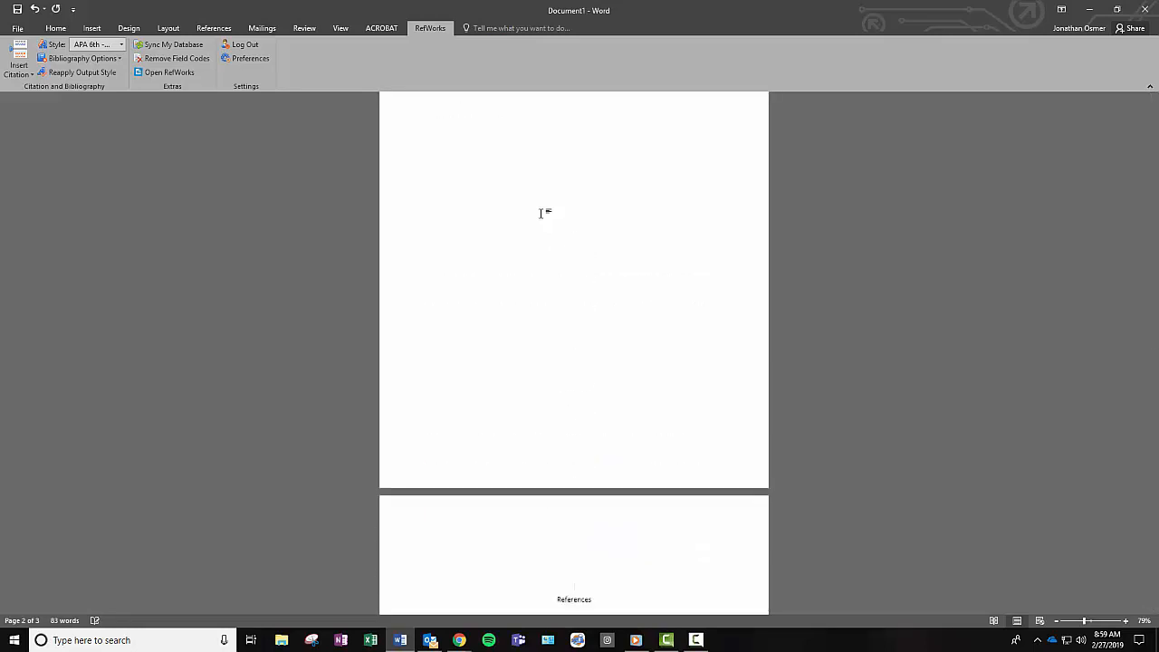
key(BackSpace)
key(BackSpace)
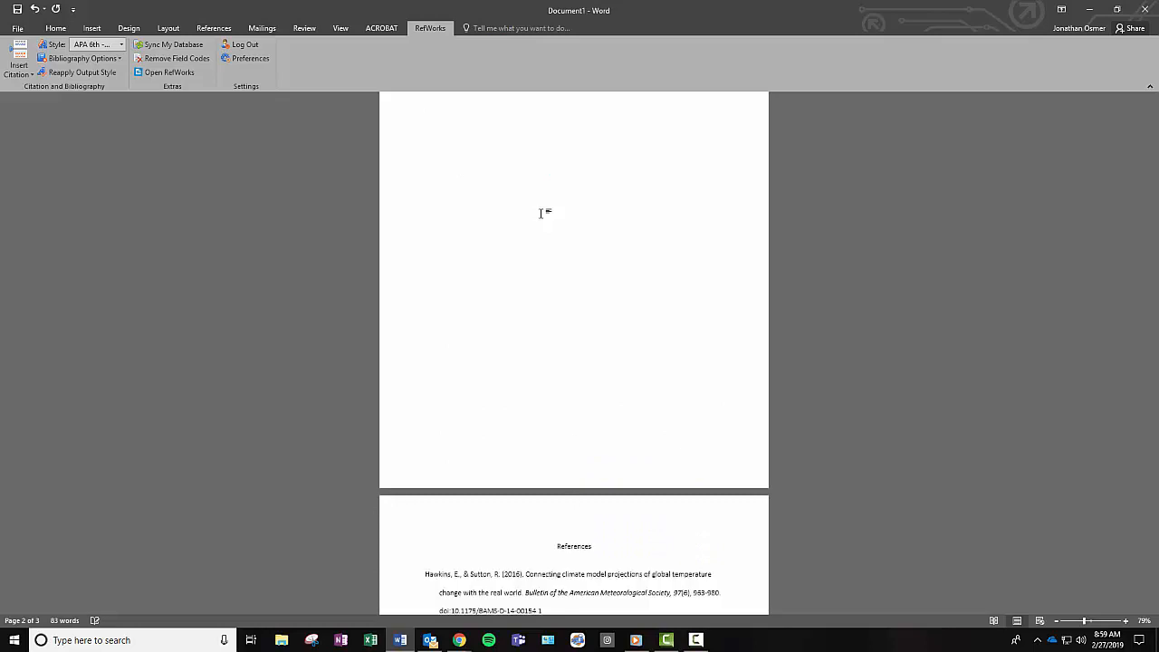
- Switch the citation and bibliography style to APA 6th
scroll(540, 244, down, 4)
scroll(526, 257, down, 2)
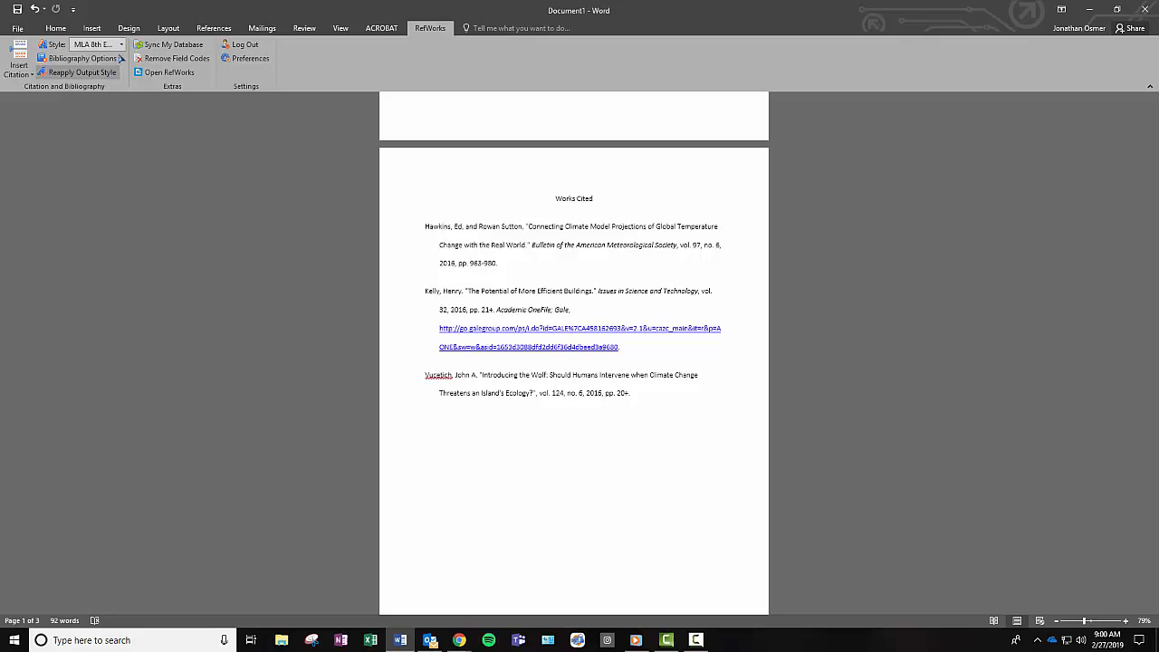
click(98, 44)
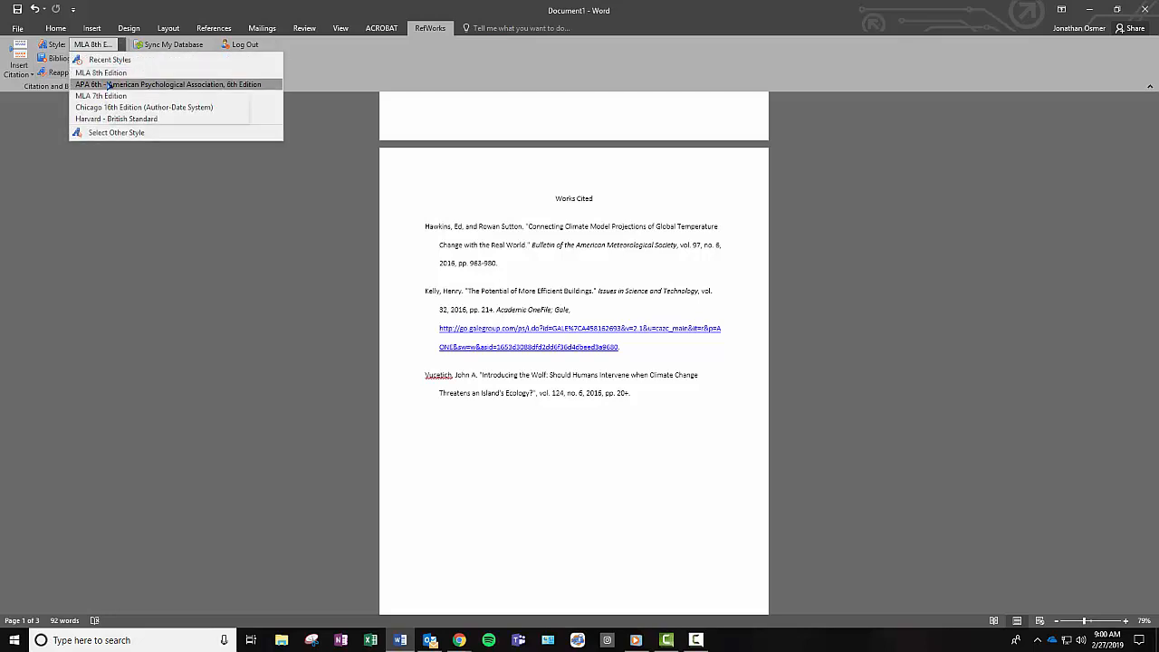
click(108, 84)
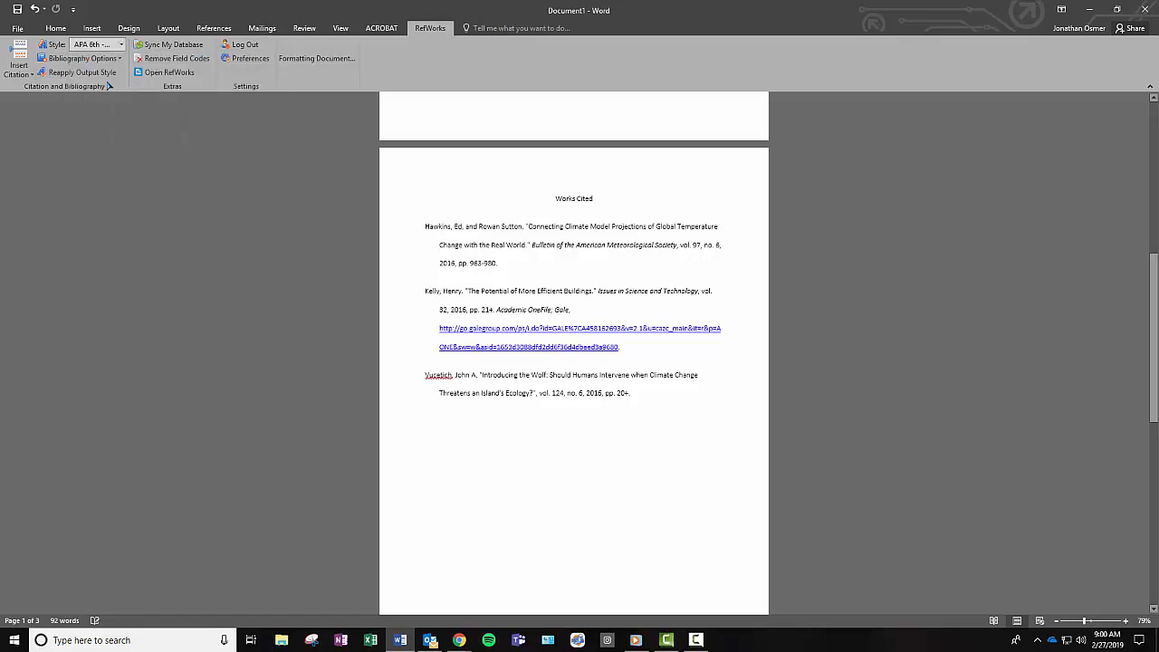